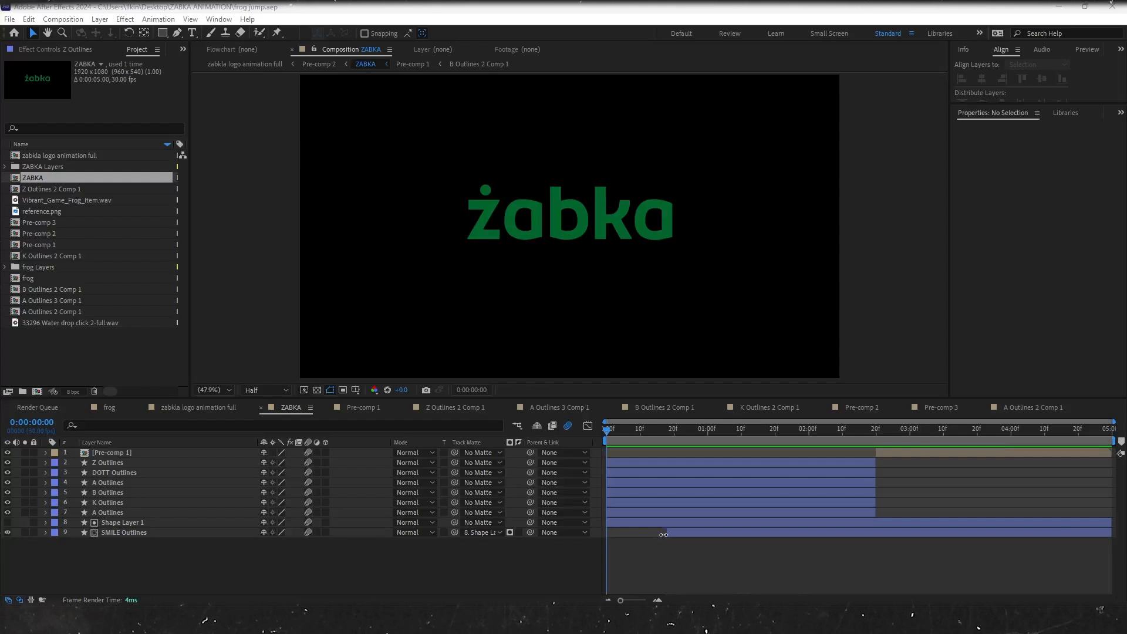
- Reveal the keyframes of the Z Outlines layer in the ZABKA composition and scrub through its opening movement
mouse_move(608, 431)
left_mouse_down()
mouse_move(716, 440)
mouse_move(605, 444)
left_mouse_up()
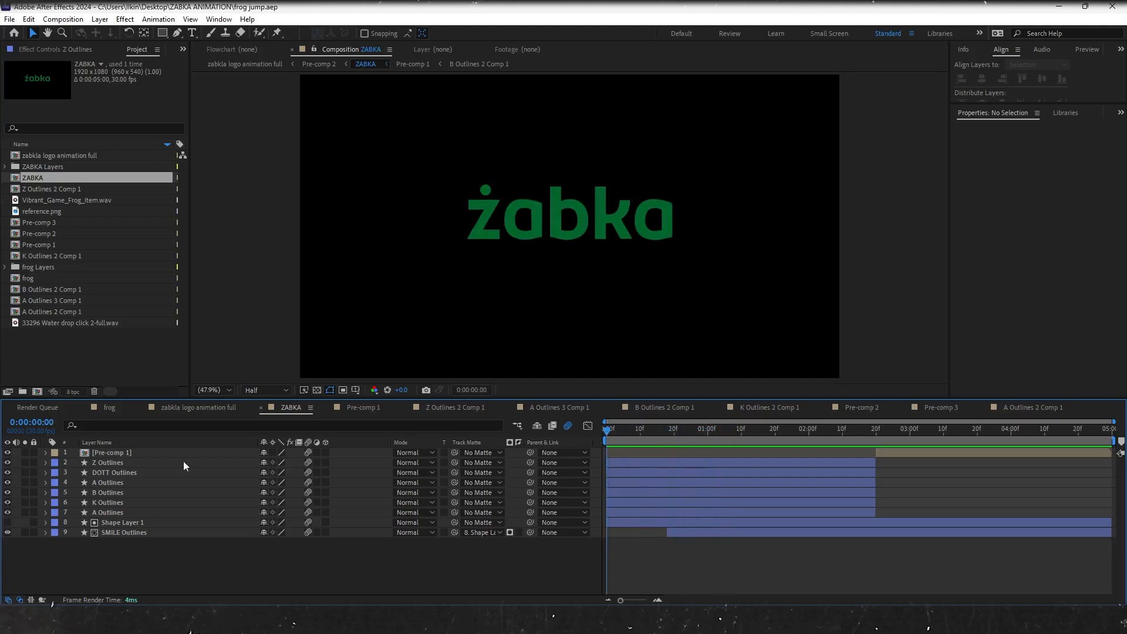
left_click(618, 465)
key("u")
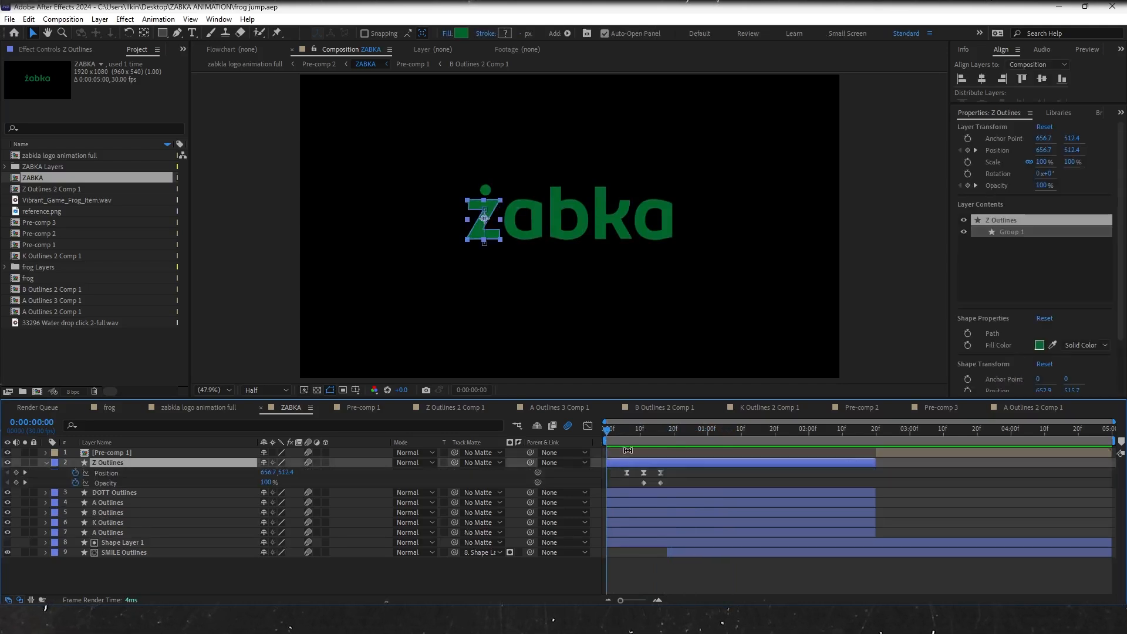
left_click(628, 432)
left_click_drag(628, 432, 644, 432)
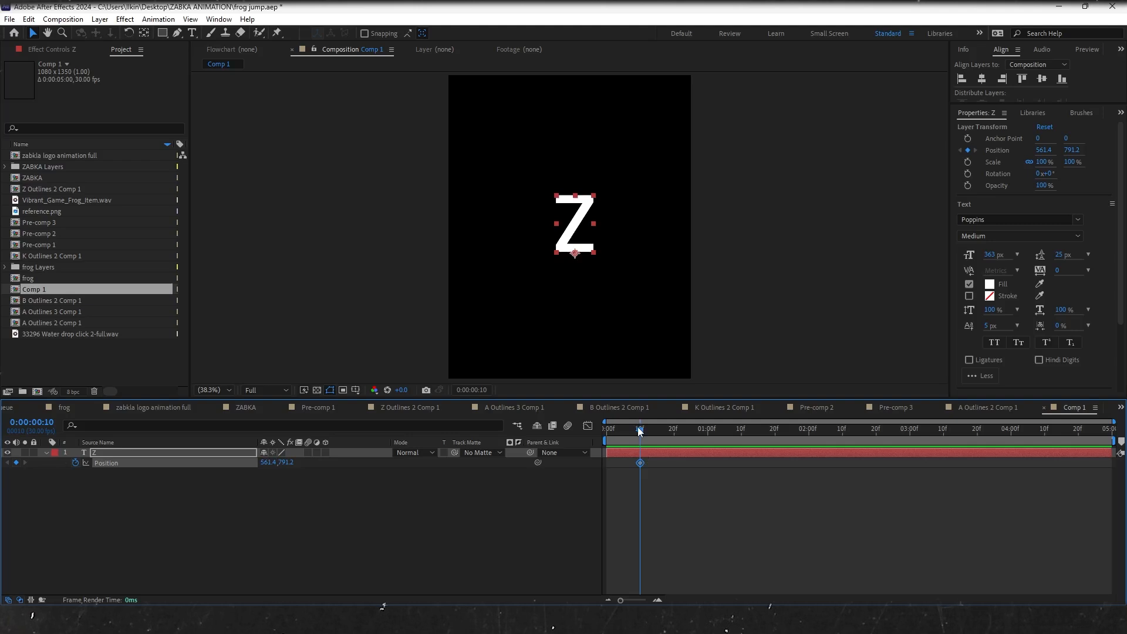
- Add a Position keyframe at 0:00:00:20 that raises the Z text layer to a Y value of 732.2
left_click_drag(640, 431, 672, 432)
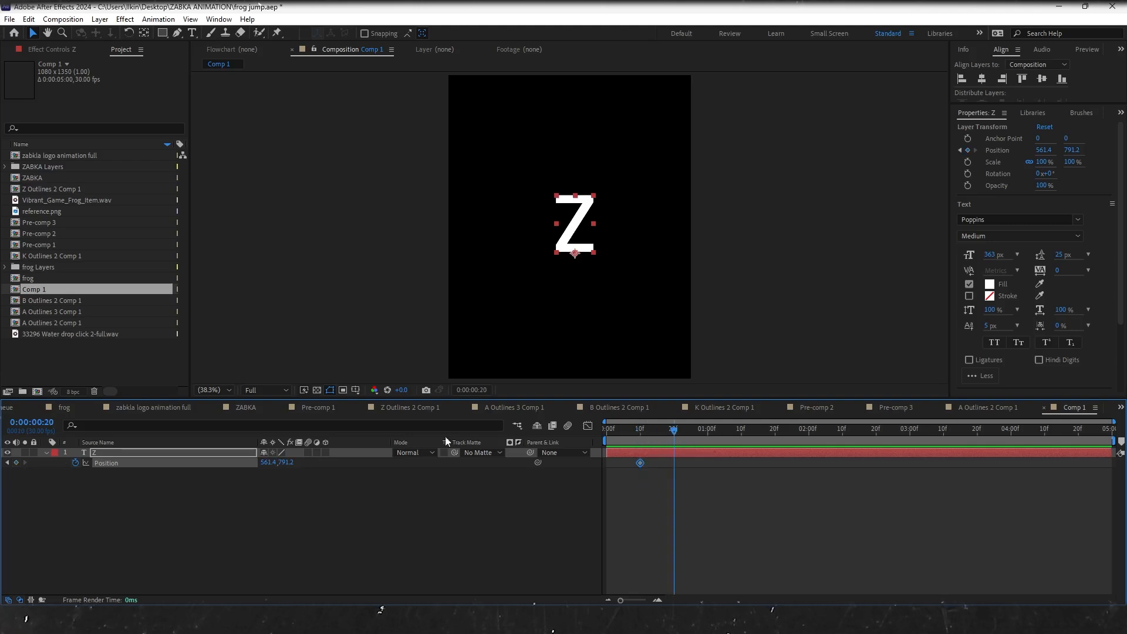
left_click_drag(286, 463, 616, 478)
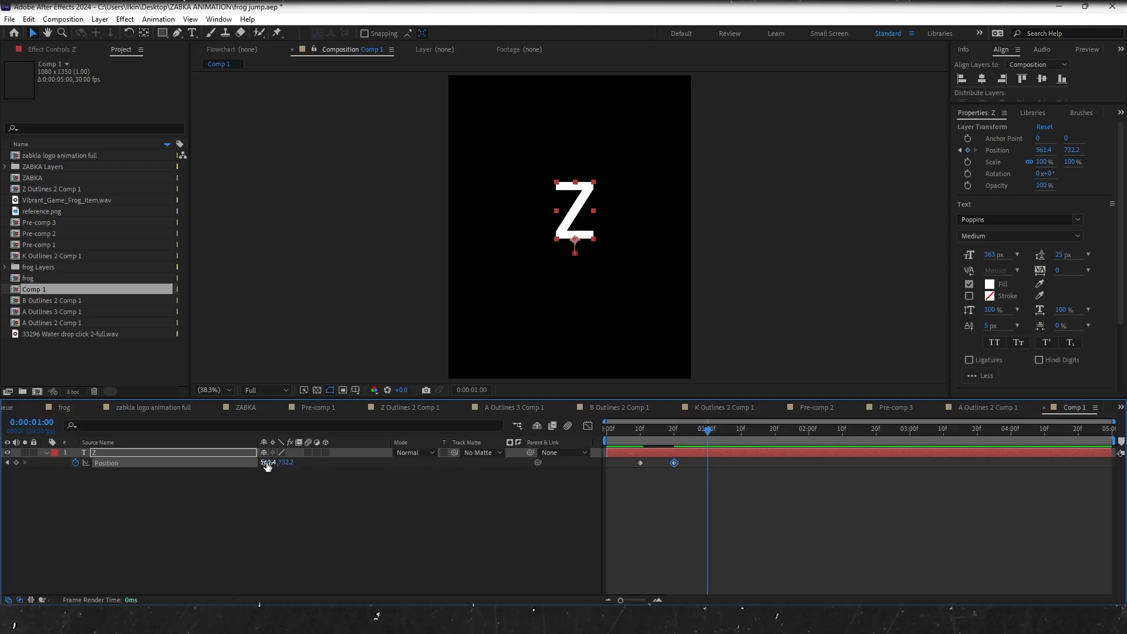
left_click_drag(267, 463, 454, 464)
key("ctrl+z")
- Keyframe the Z layer at 0:00:01:00 with Position Y 1021.2 and Opacity 0%, fading from an Opacity keyframe at 20 frames
left_click_drag(660, 434, 708, 432)
key("t")
left_click(75, 464)
key("shift+p")
left_click_drag(269, 473, 20, 472)
- Adjust the speed curve of the Z layer's three Position keyframes and preview the animation from the start
left_click_drag(733, 467, 616, 458)
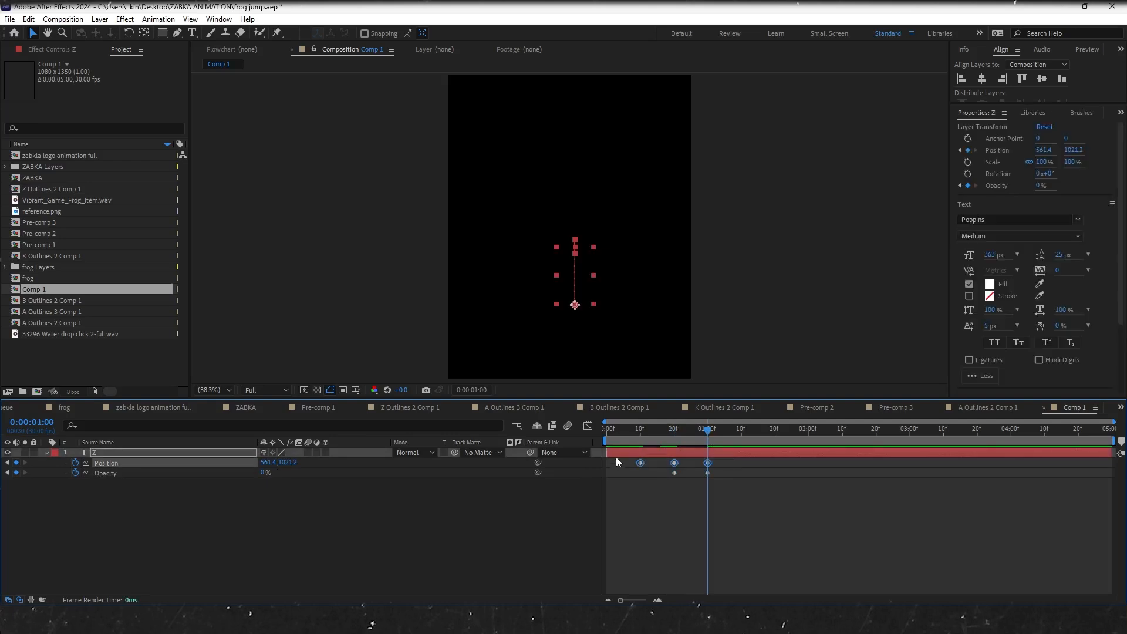
key("shift+F3")
left_click_drag(702, 567, 656, 568)
left_click(674, 568)
left_click(587, 426)
left_click_drag(617, 432, 600, 435)
key("space")
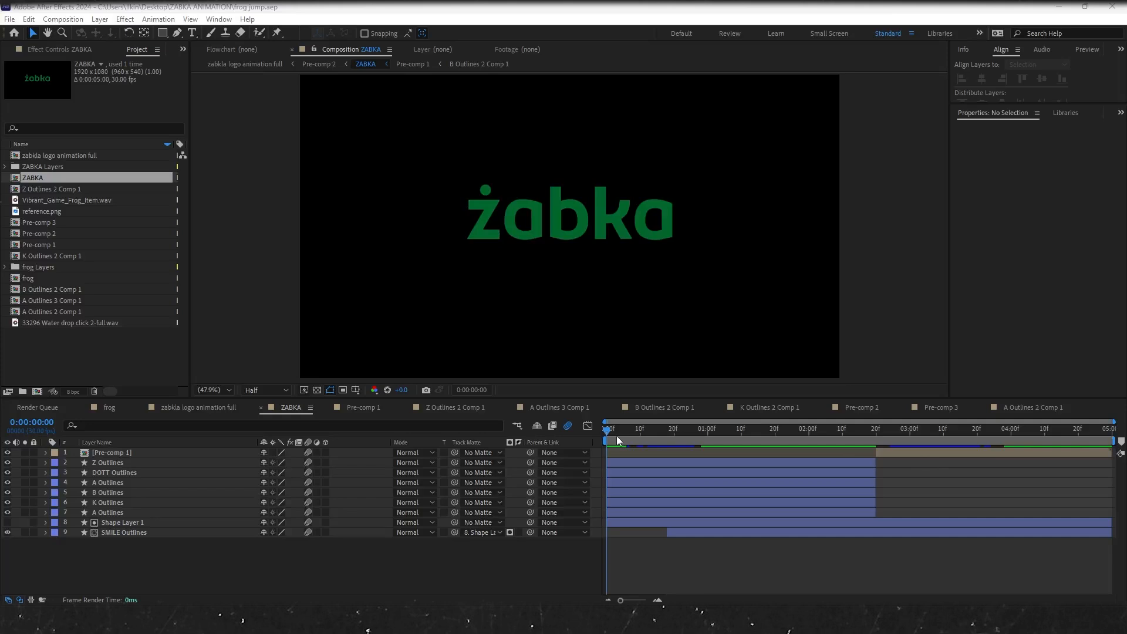
- Play the ZABKA composition and open its Pre-comp 1 to examine where the letters start to appear
key("space")
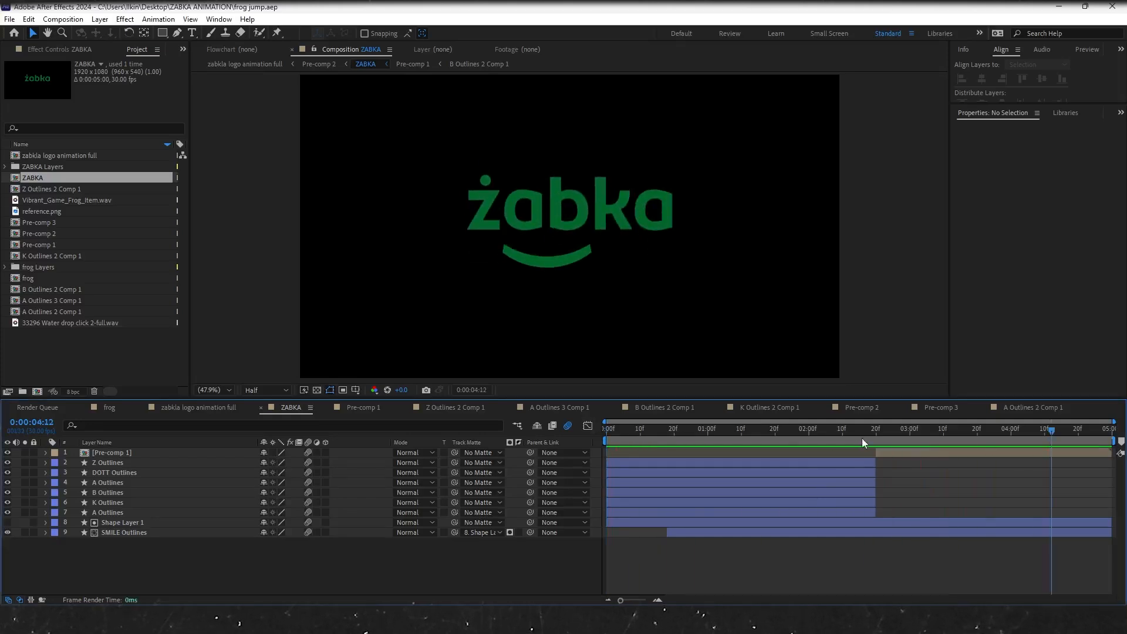
left_click(875, 430)
double_click(117, 452)
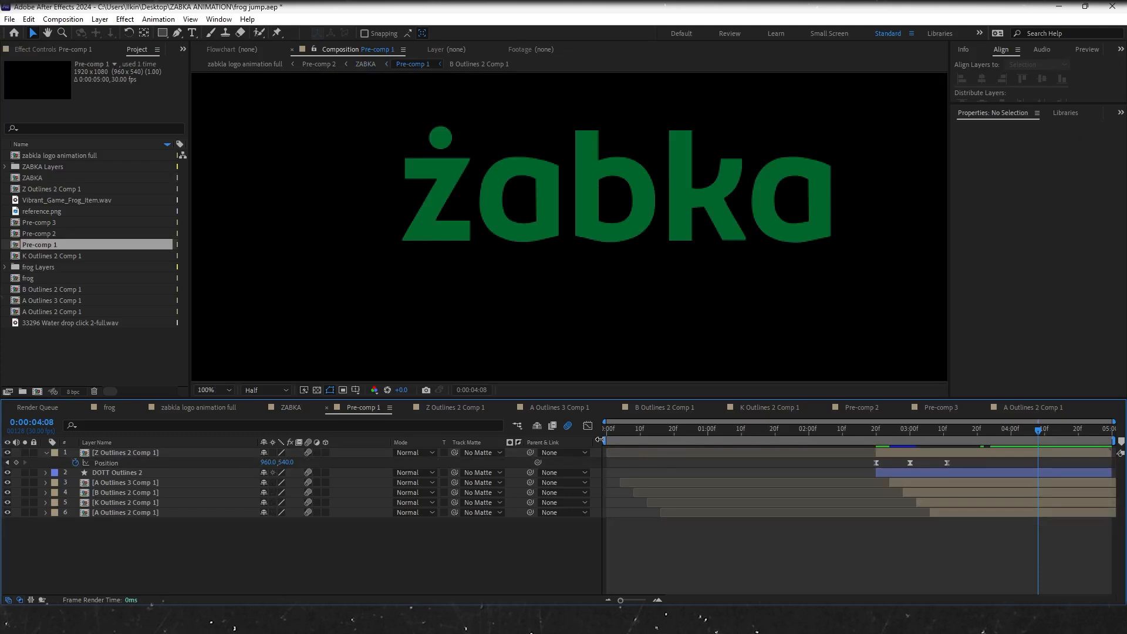
left_click_drag(604, 421, 762, 421)
left_click_drag(993, 428, 776, 430)
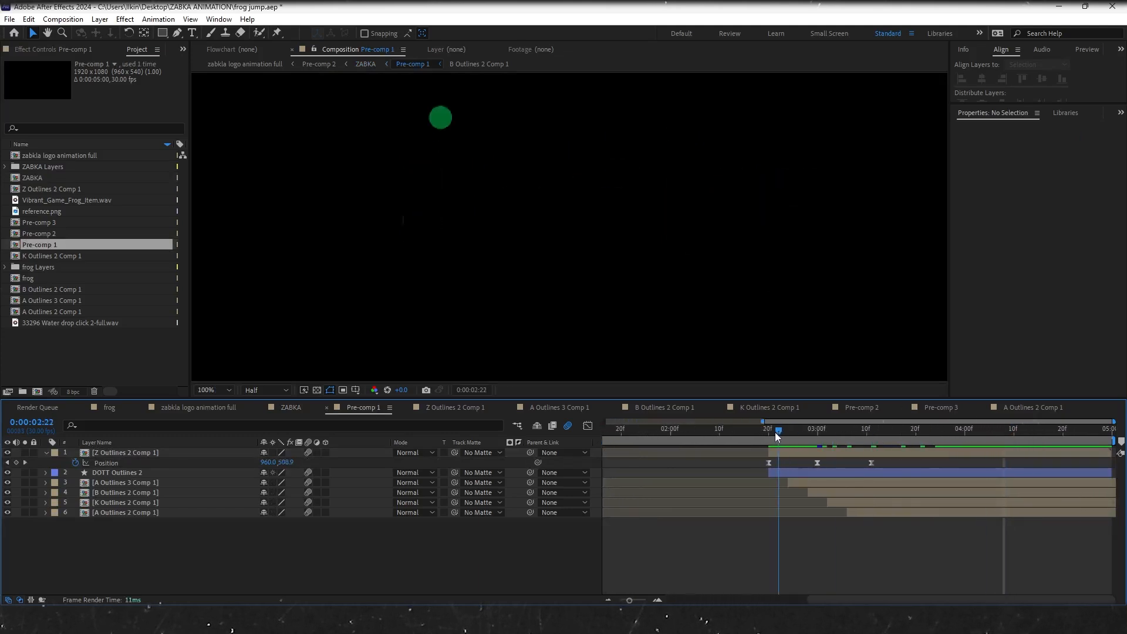
- Reveal the Position keyframes of the DOTT Outlines 2 layer and preview the letter animation from 0:00:02:20
left_click(45, 453)
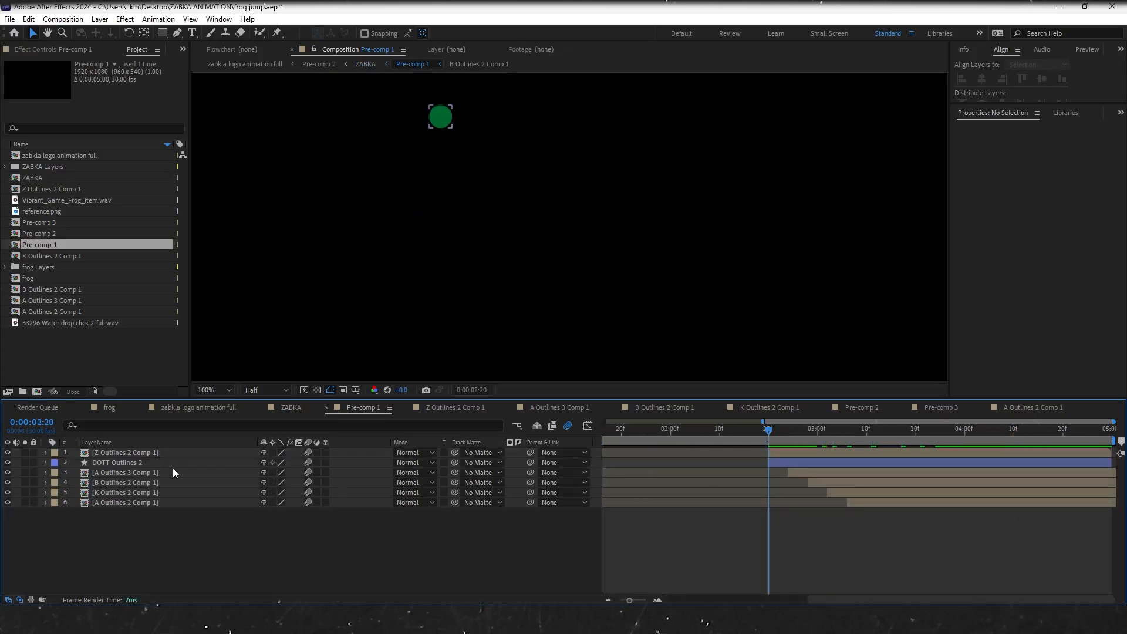
left_click(777, 461)
key("p")
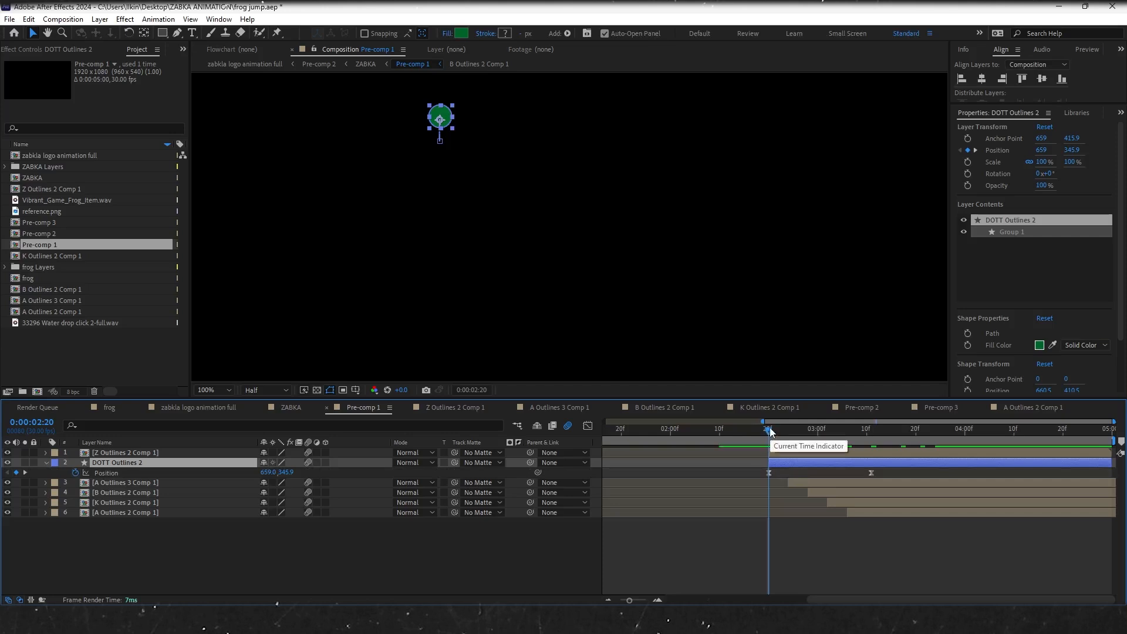
mouse_move(767, 429)
left_mouse_down()
mouse_move(848, 426)
mouse_move(768, 428)
left_mouse_up()
key("space")
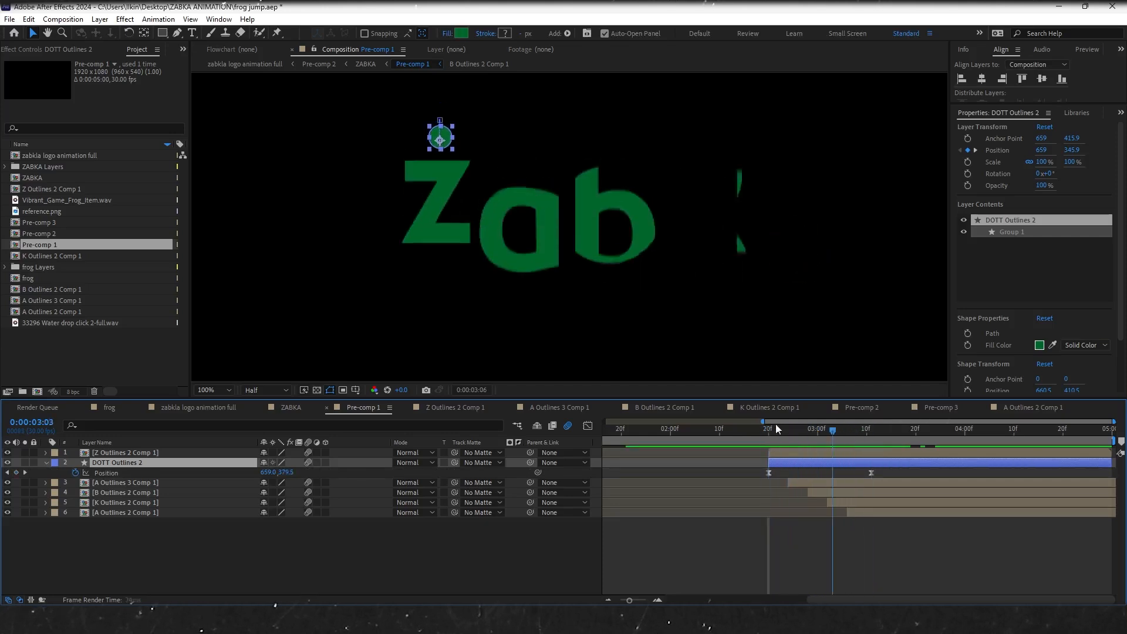
key("space")
- Replay the letter reveal and open the Z Outlines 2 Comp 1 precomp to examine its matte setup
left_click(787, 452)
key("space")
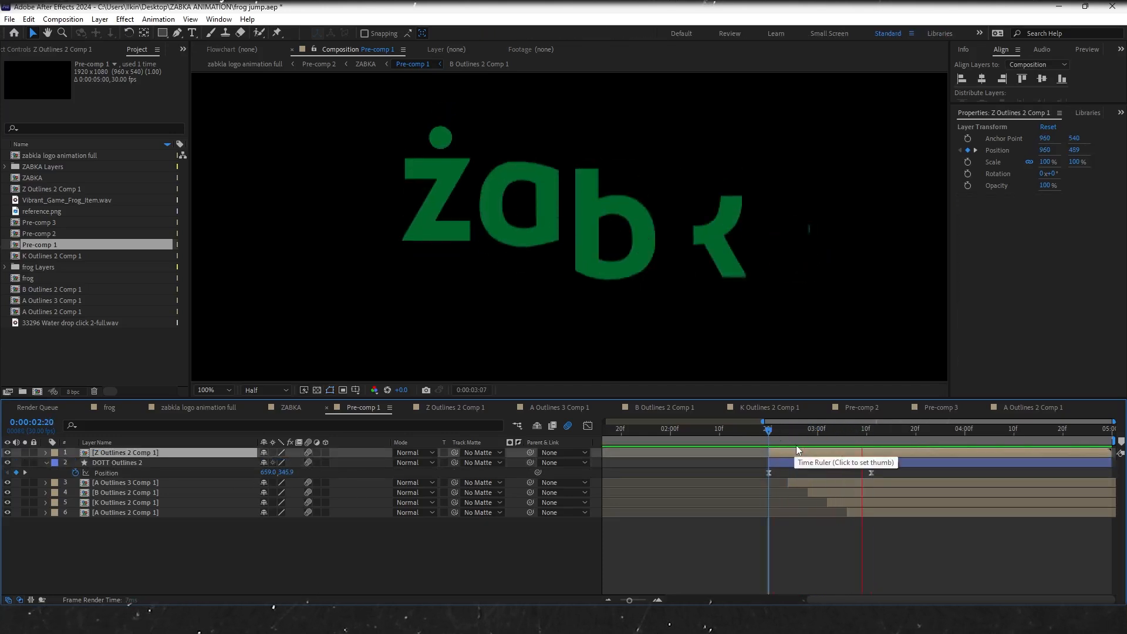
double_click(164, 453)
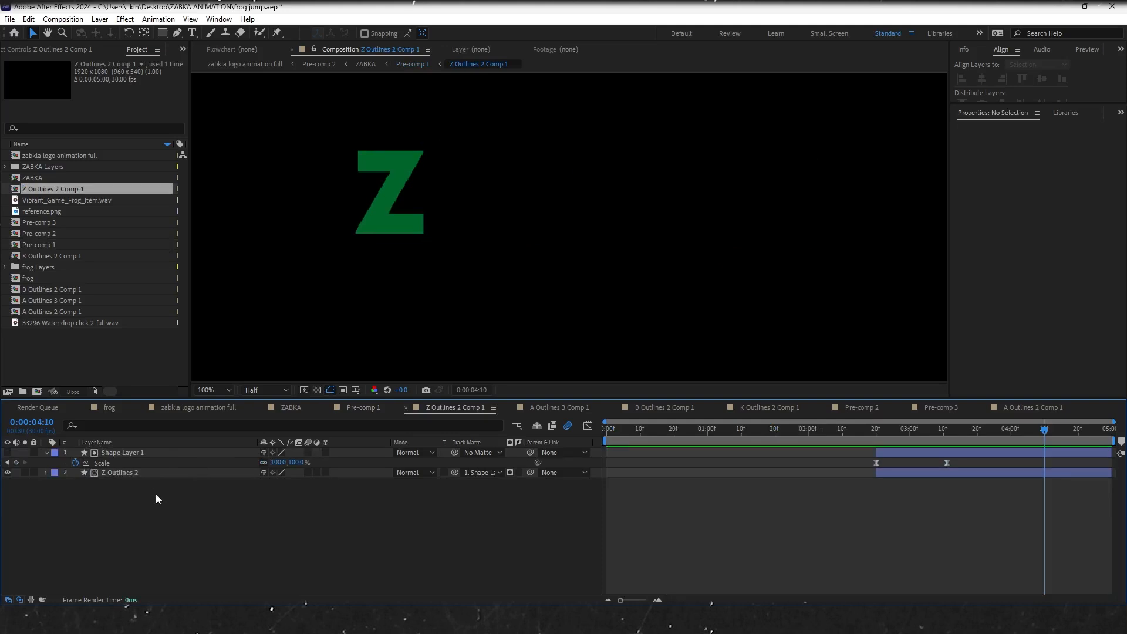
- Create a new 1080 × 1350 composition
right_click(187, 517)
right_click(114, 362)
left_click(136, 369)
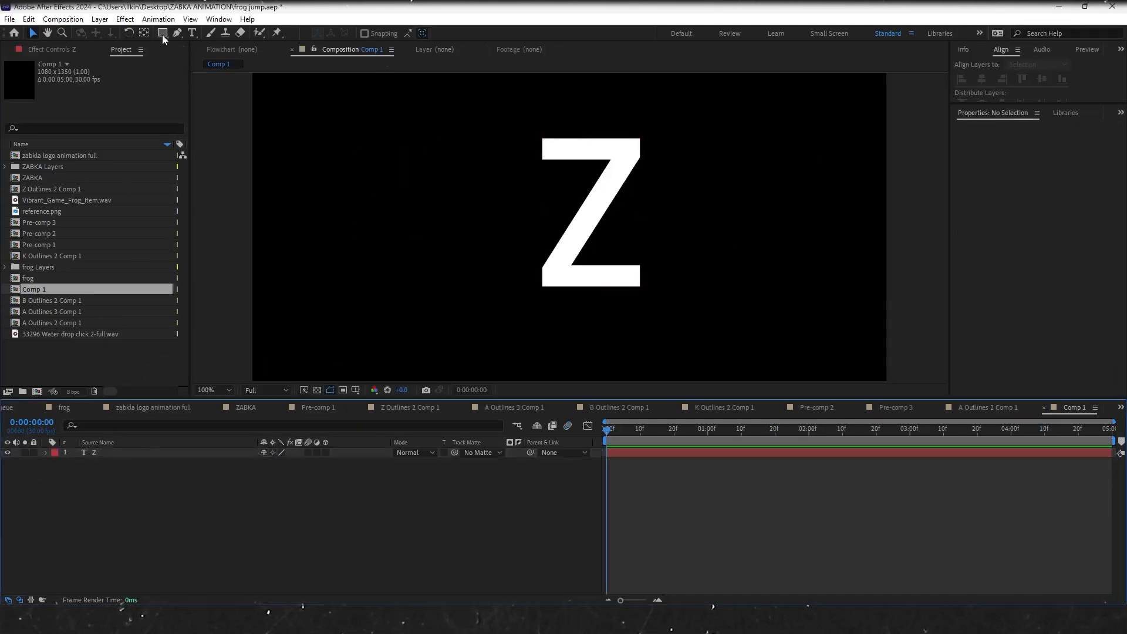
- Configure the Rectangle tool with no stroke and a white fill
left_click(163, 33)
left_click(399, 33)
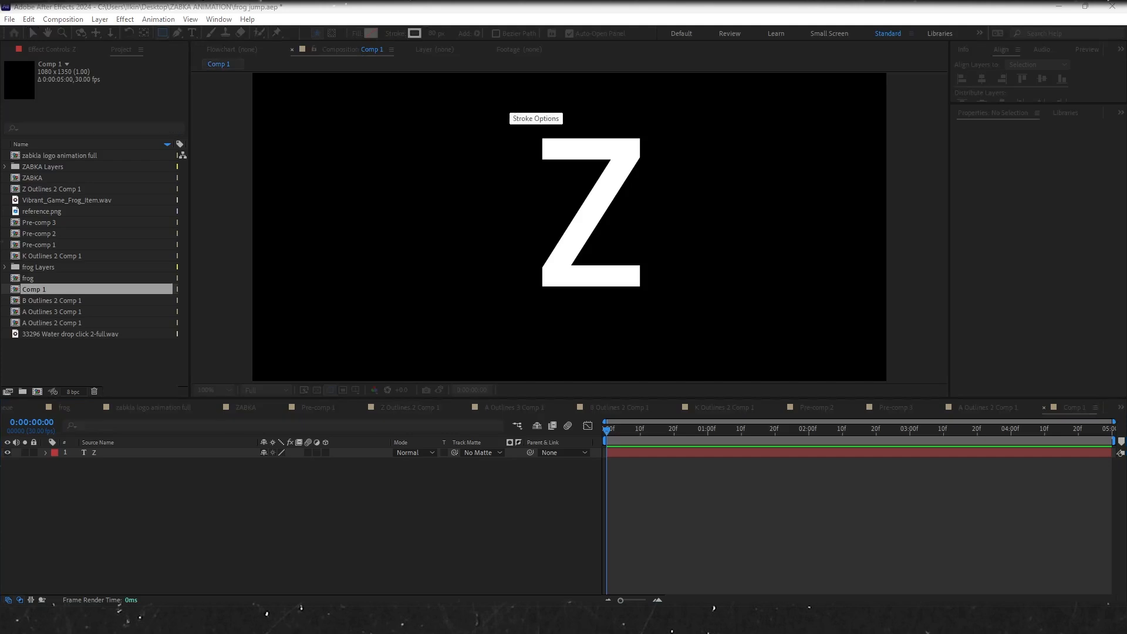
left_click_drag(579, 206, 536, 201)
left_click(519, 223)
left_click(556, 291)
left_click(371, 33)
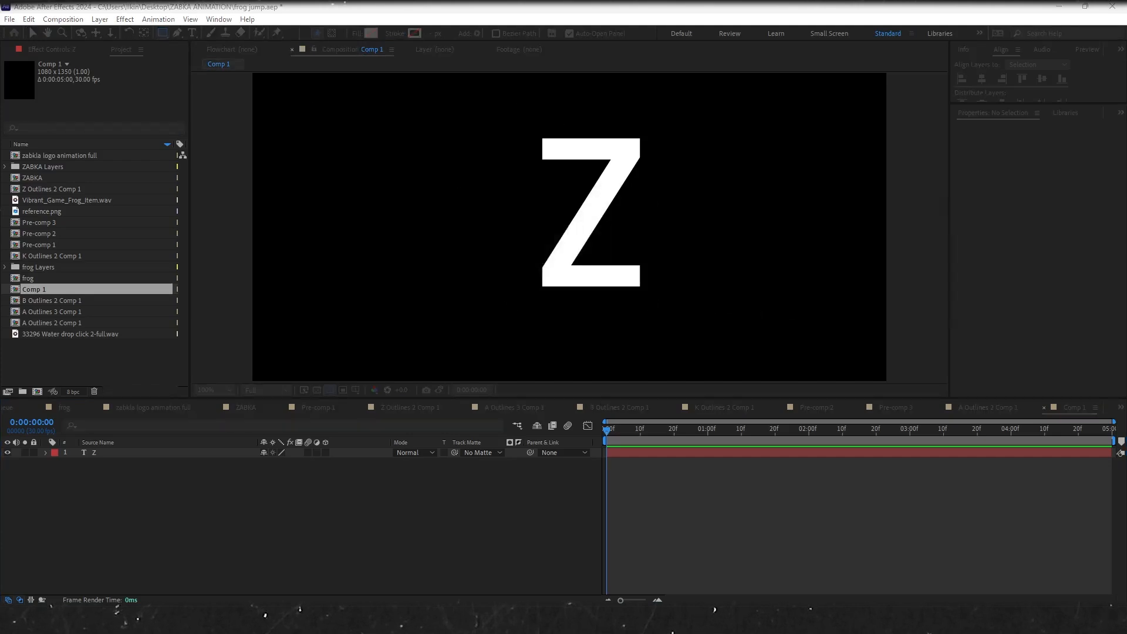
left_click(727, 354)
- Draw a rectangle of about 225 × 288 px over the Z and place its anchor point at the middle of its left edge
left_click_drag(523, 123, 655, 291)
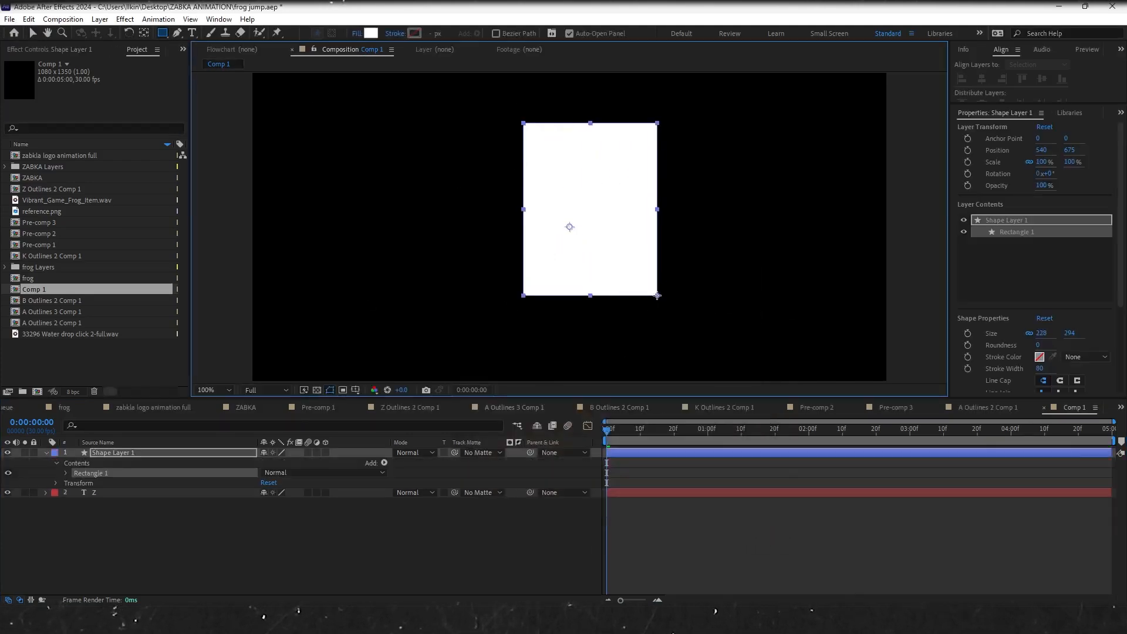
key("v")
left_click_drag(545, 214, 521, 209)
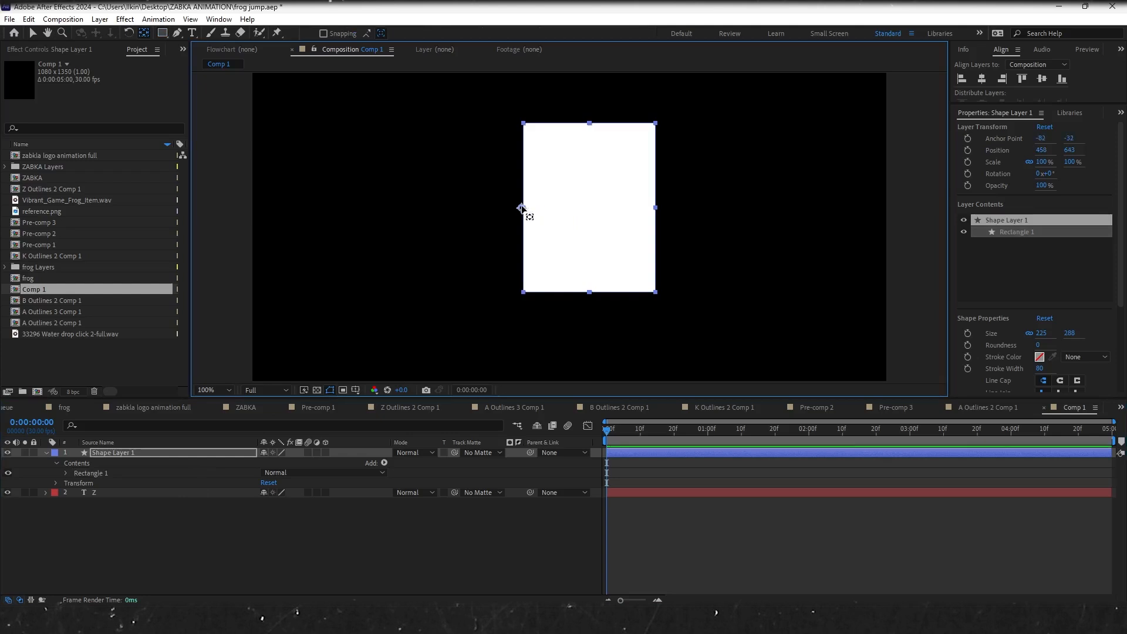
- Animate the rectangle layer's horizontal Scale from 0% at the first frame to 100% at about 11 frames
left_click(96, 454)
key("u")
key("s")
left_click(76, 462)
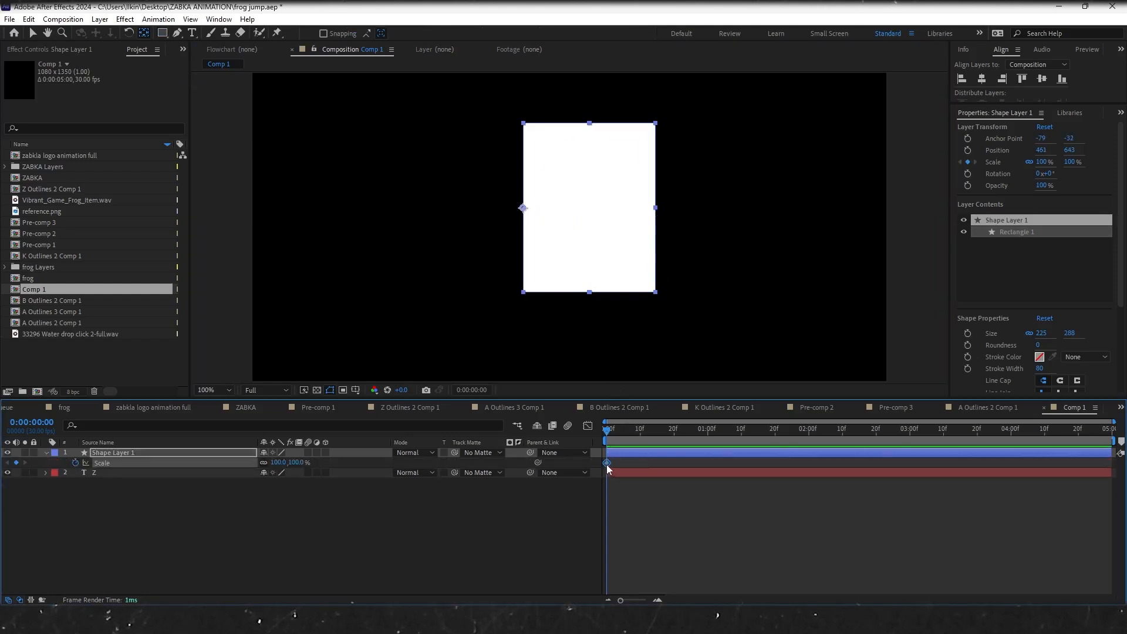
left_click_drag(608, 464, 646, 467)
left_click_drag(664, 226, 524, 223)
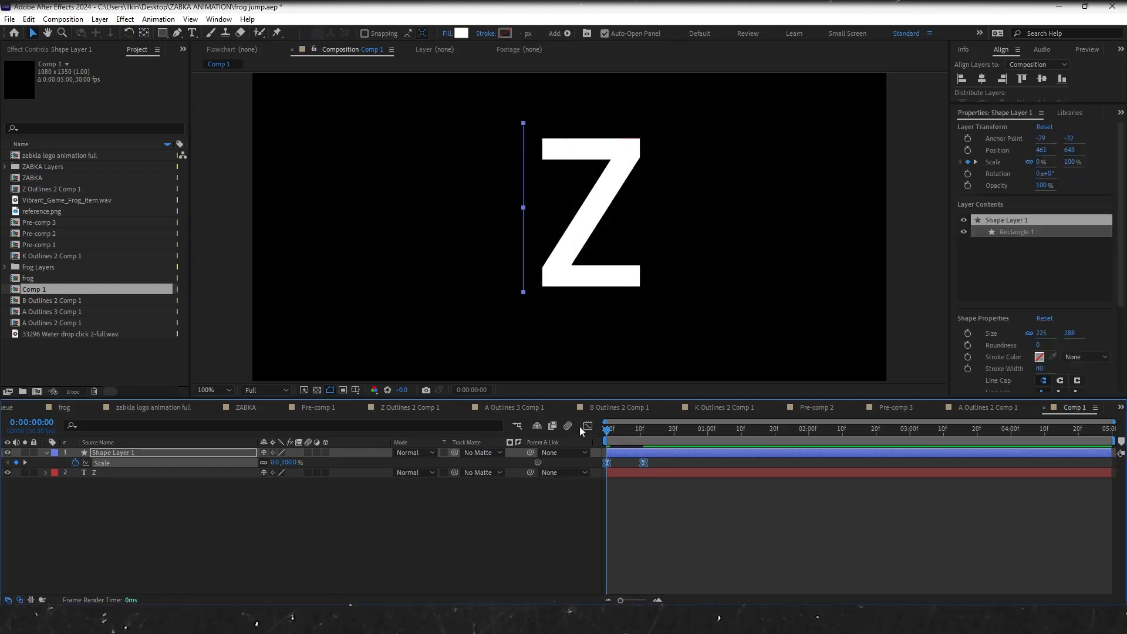
- Shape the rectangle's Scale speed curve for a fast start and slow finish, and preview the motion
left_click(587, 425)
left_click(644, 568)
left_click_drag(632, 568, 613, 569)
left_click(587, 425)
key("space")
key("space")
- Set Shape Layer 1 as the track matte of the Z text layer and preview the reveal from the start
left_click(225, 453)
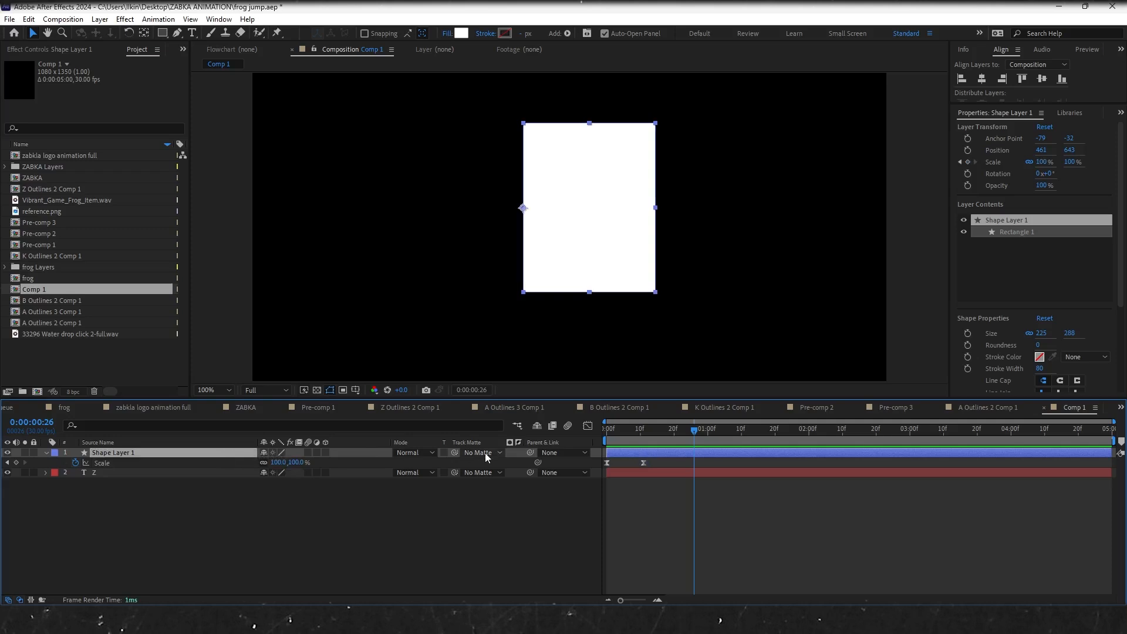
left_click(485, 452)
left_click(449, 472)
left_click(486, 473)
left_click(500, 504)
left_click(605, 434)
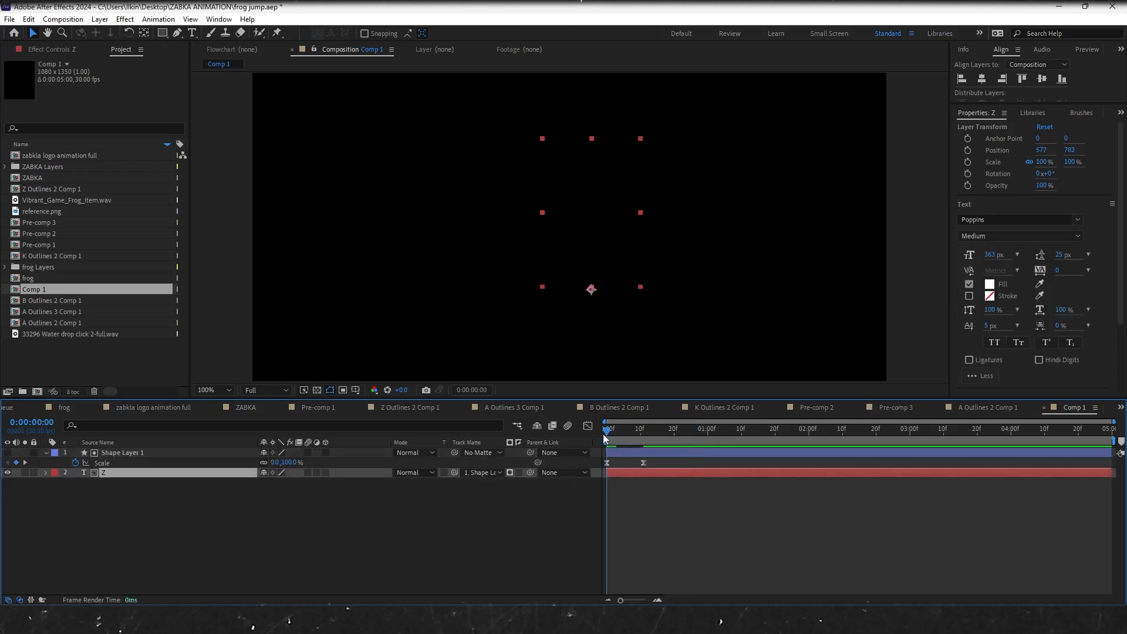
key("space")
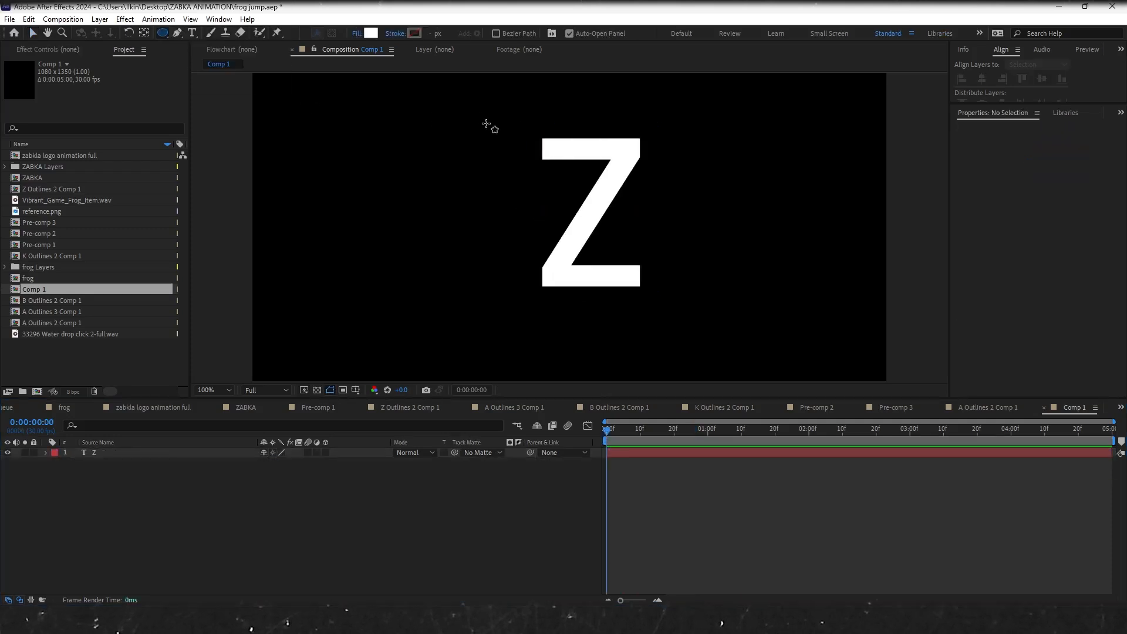
- Draw a white circle about 338 px wide, position it over the Z, and move its layer's anchor point to the circle's center
mouse_move(486, 130)
left_mouse_down()
mouse_move(659, 267)
mouse_move(685, 329)
left_mouse_up()
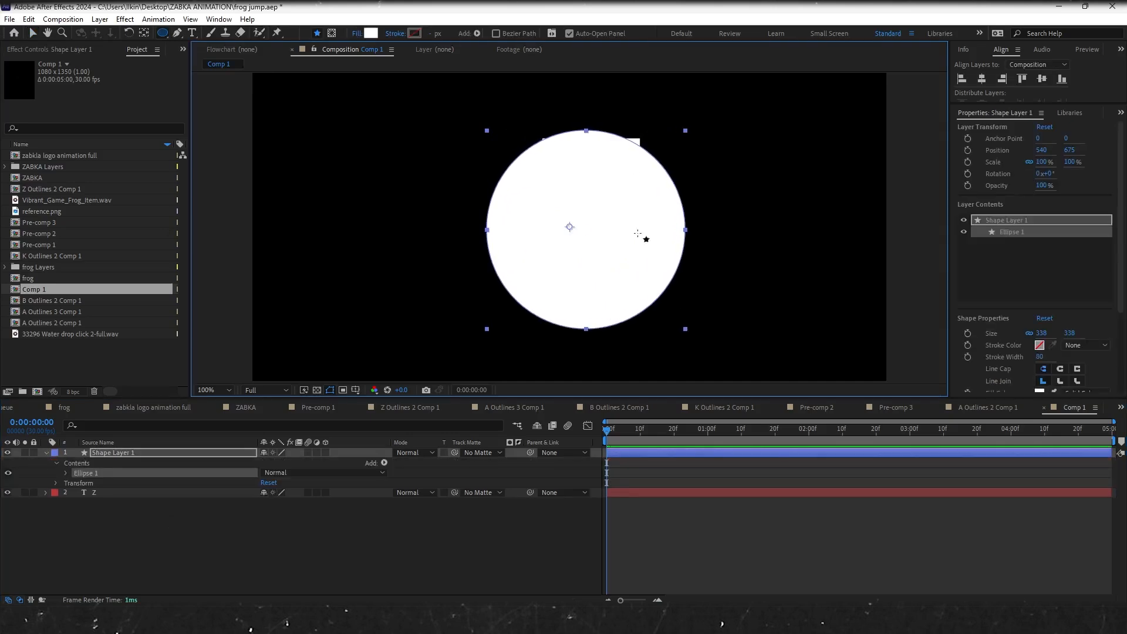
key("v")
left_click_drag(617, 231, 619, 209)
key("y")
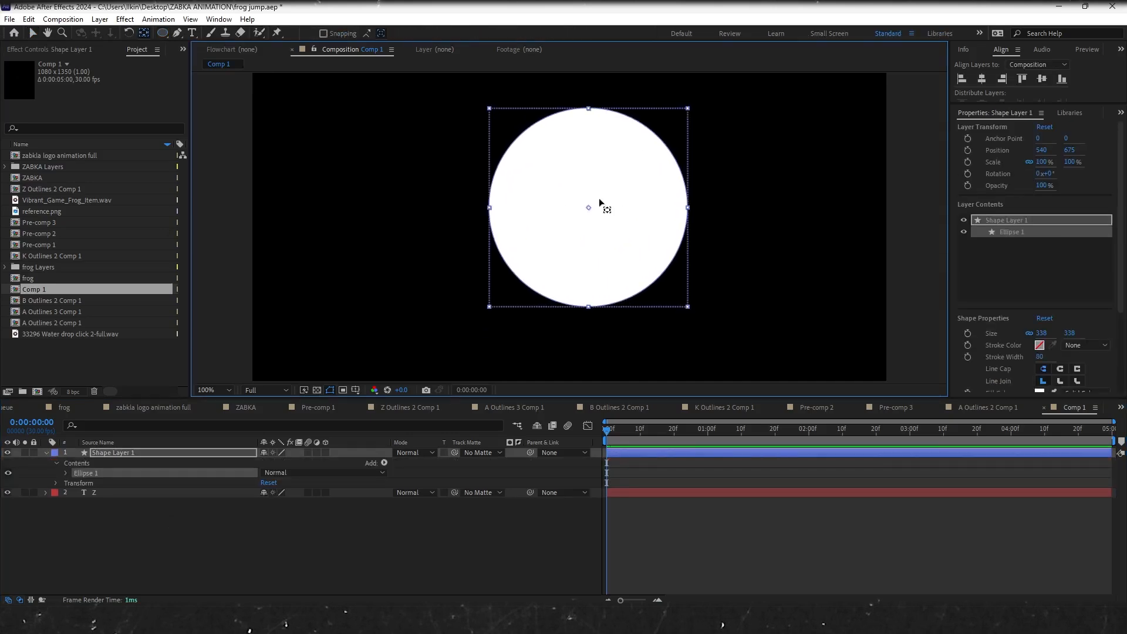
left_click(196, 453)
left_click_drag(570, 228, 590, 207)
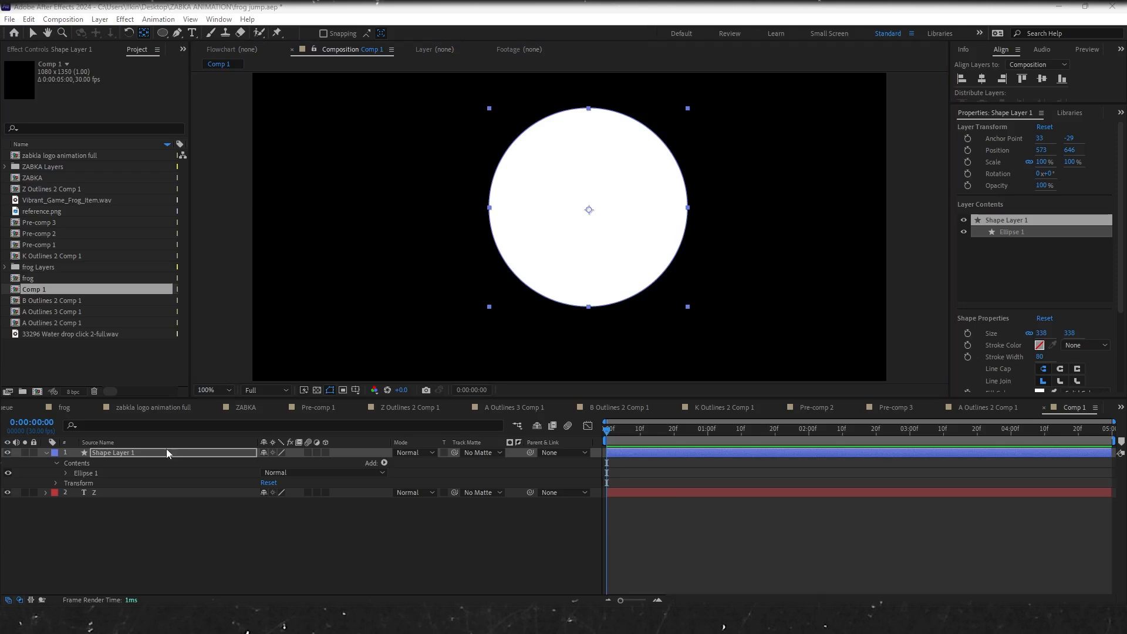
- Animate the circle layer's Scale from 0% at the first frame to 100% at about 11 frames
key("s")
left_click(75, 463)
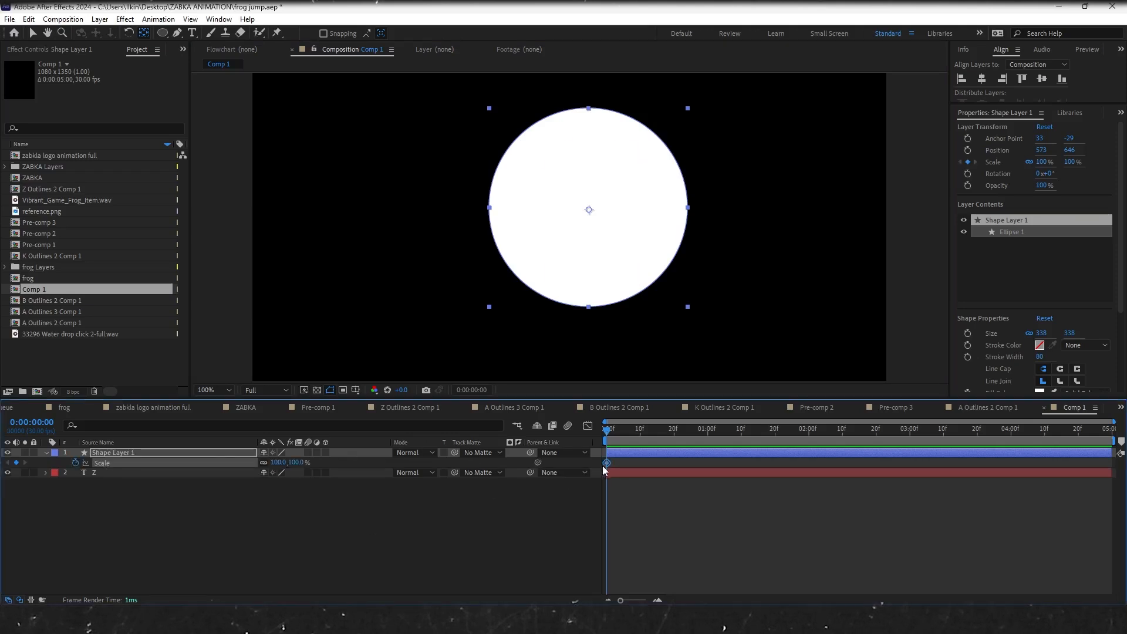
left_click_drag(606, 463, 581, 452)
left_click(279, 463)
type("0")
key("Return")
- Apply Easy Ease to the circle's Scale keyframes and shape their speed curve for a fast start and slow finish
key("F9")
left_click(587, 427)
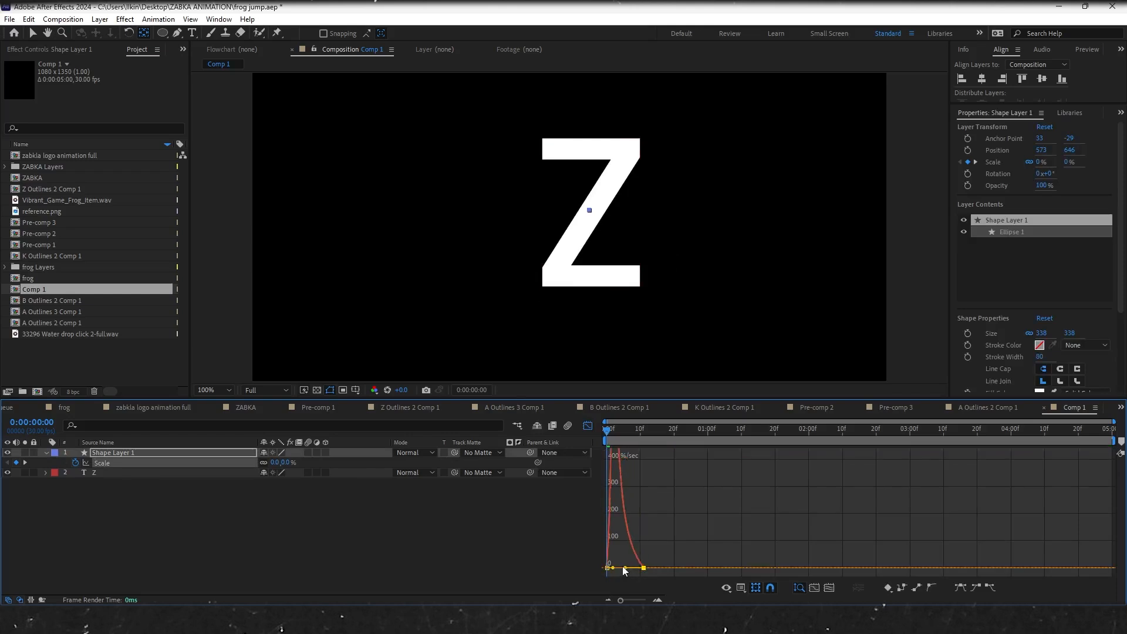
left_click(587, 427)
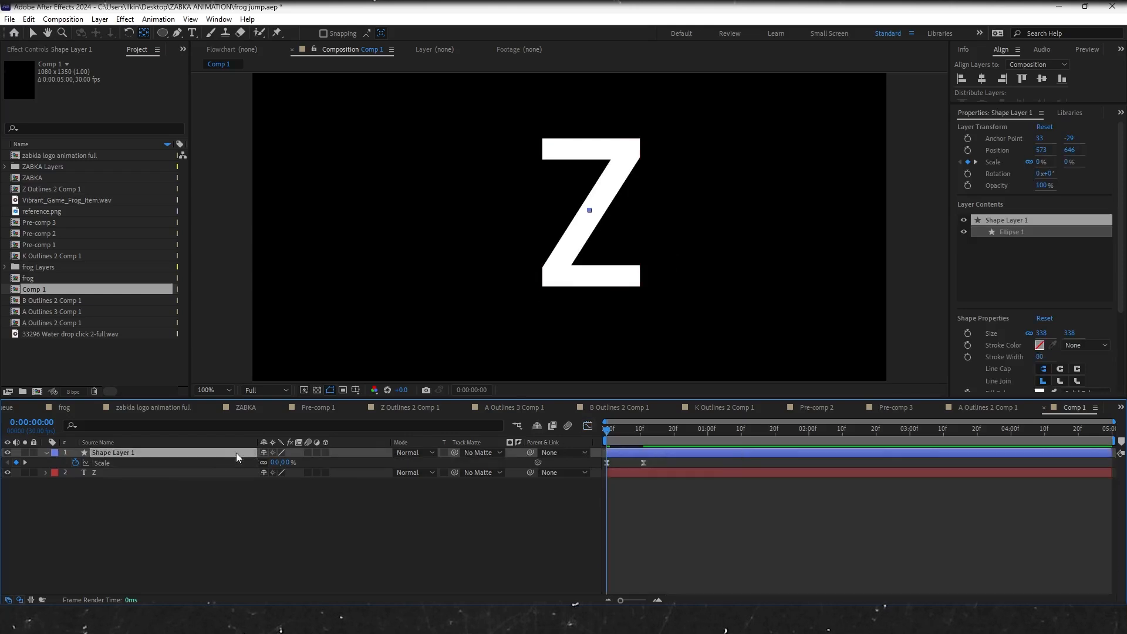
- Set the circle's Shape Layer 1 as the track matte of the Z text layer and preview the circular reveal
left_click(229, 473)
left_click(480, 472)
left_click(495, 503)
key("space")
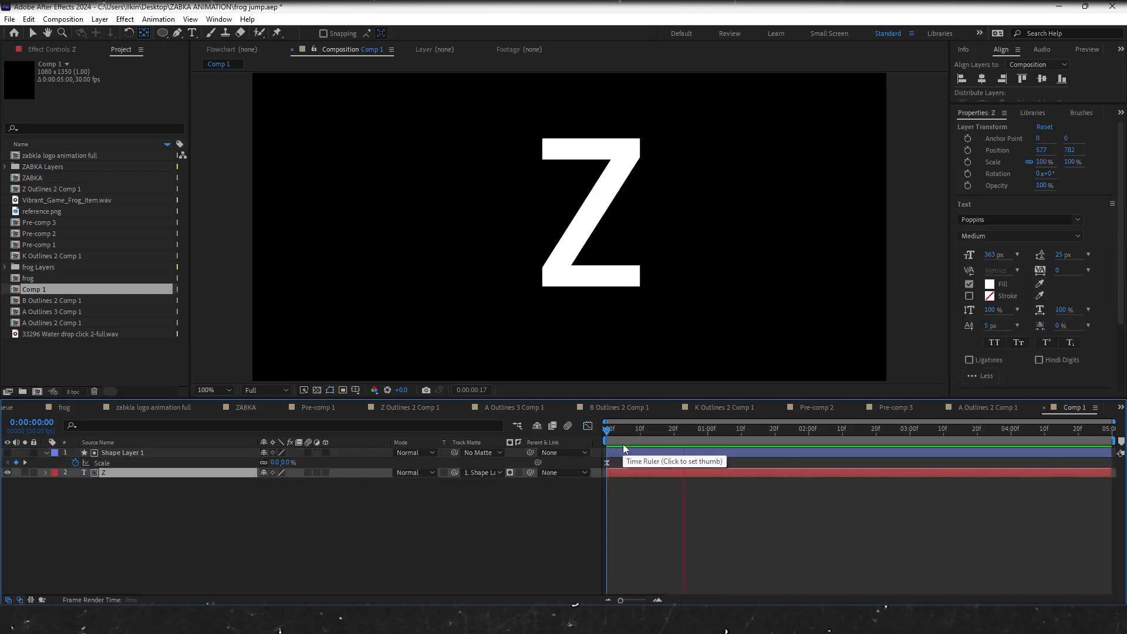
- Delay the circle's final Scale keyframe to about 20 frames and preview the slower reveal
key("space")
left_click_drag(643, 462, 677, 462)
key("space")
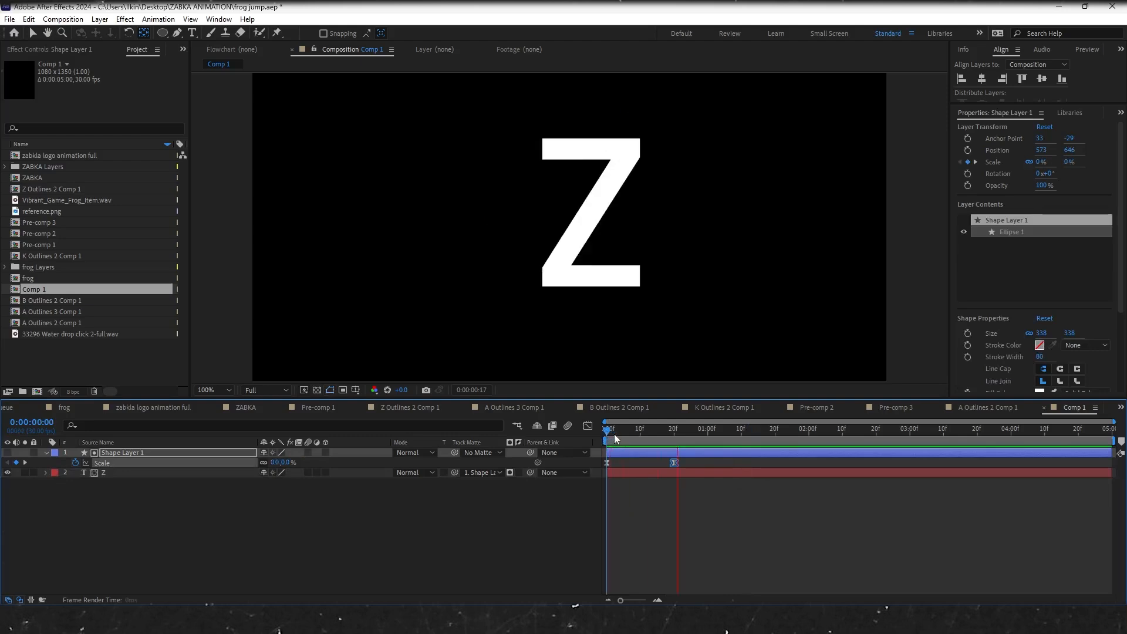
key("space")
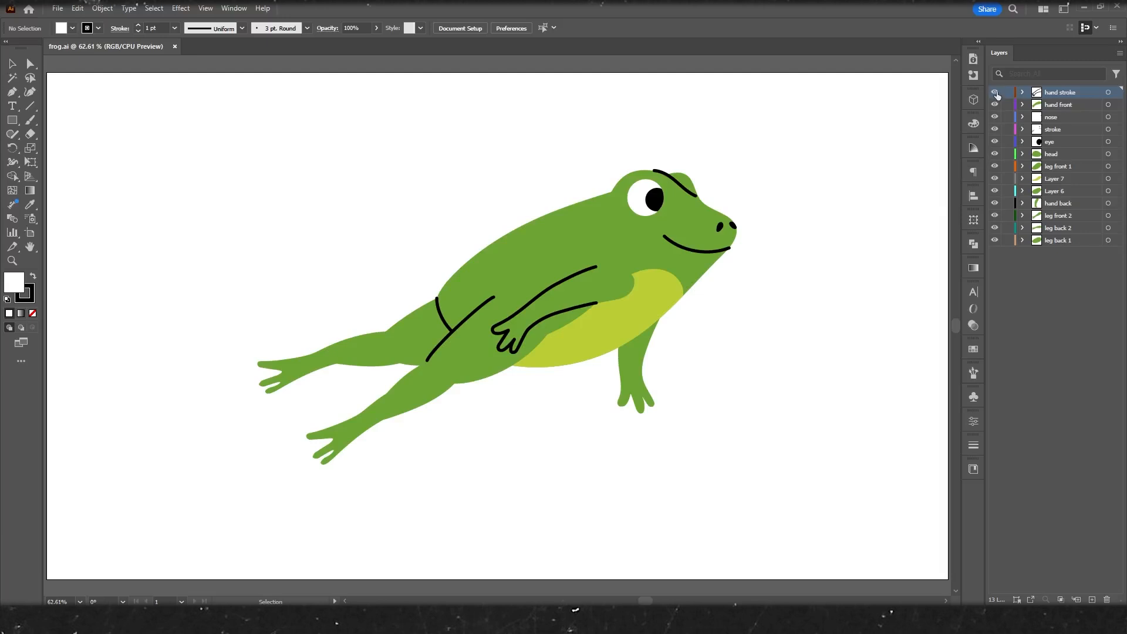
- Hide the frog artwork layers one after another and show them again to examine how the body parts are separated
left_click(995, 92)
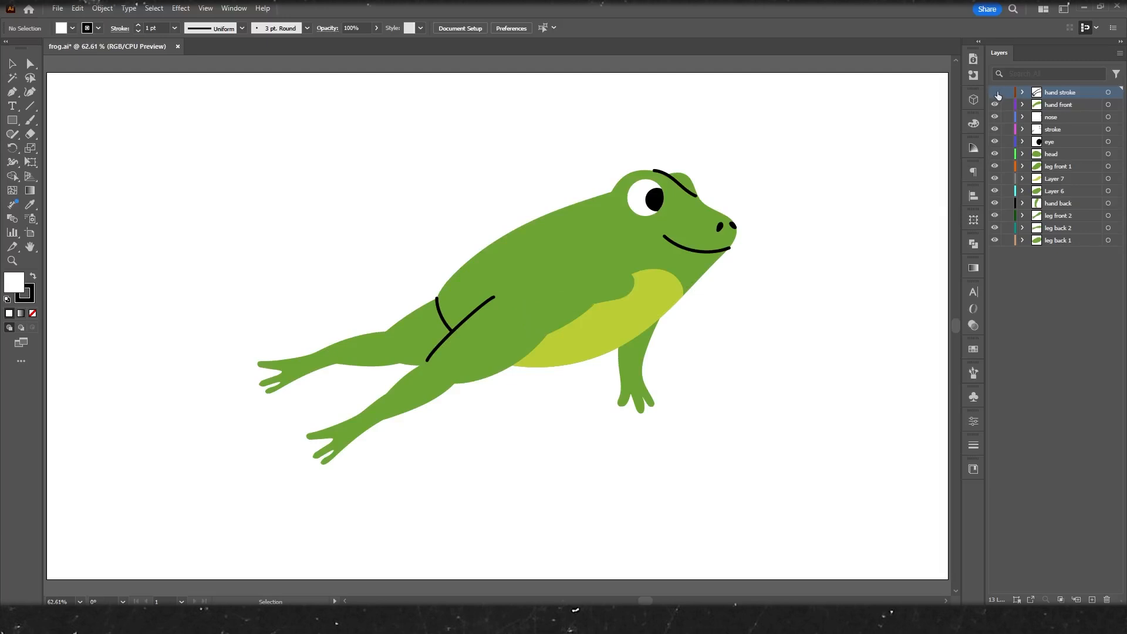
left_click(994, 129)
left_click(994, 141)
left_click_drag(996, 174, 997, 254)
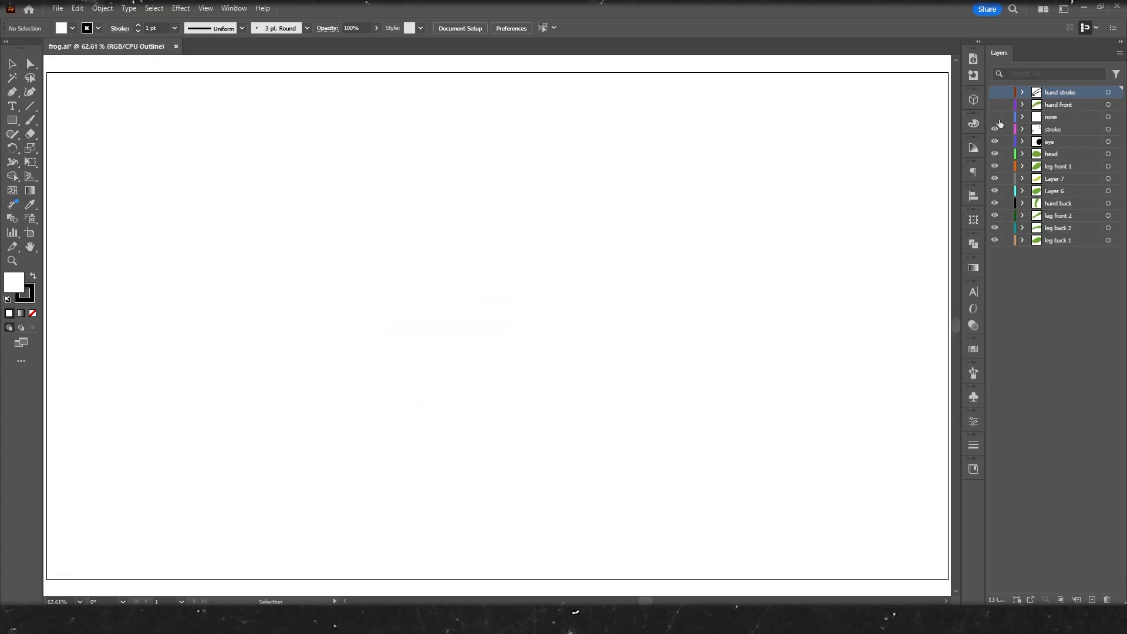
left_click_drag(1000, 123, 996, 95)
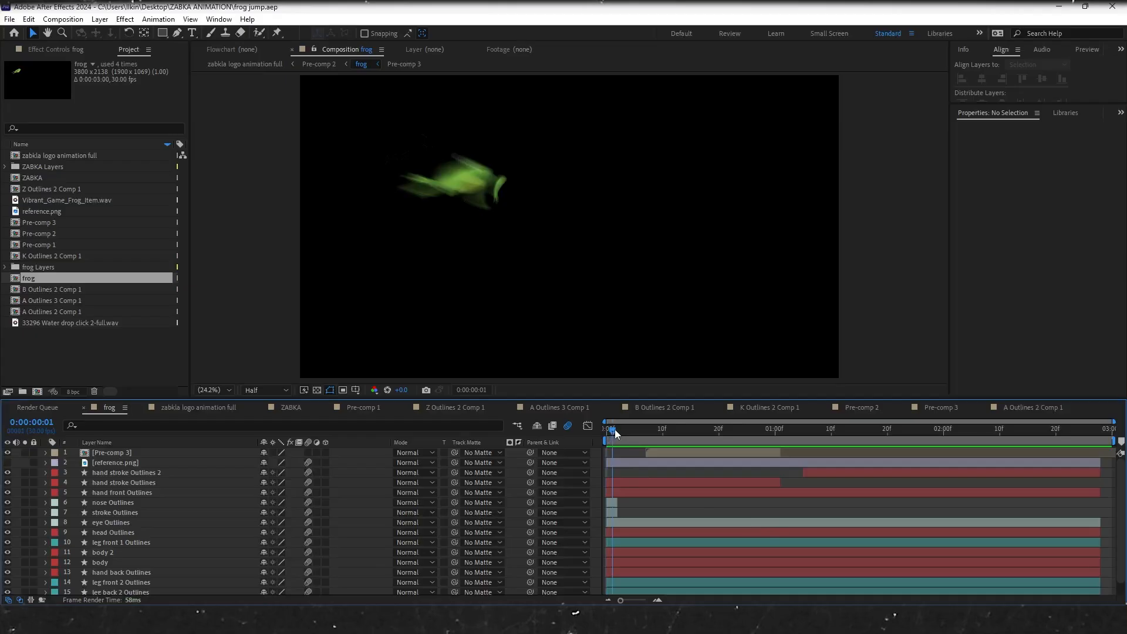
- Switch to After Effects and preview the finished jump in the frog composition from the first frame
mouse_move(614, 428)
left_mouse_down()
mouse_move(648, 433)
mouse_move(604, 433)
left_mouse_up()
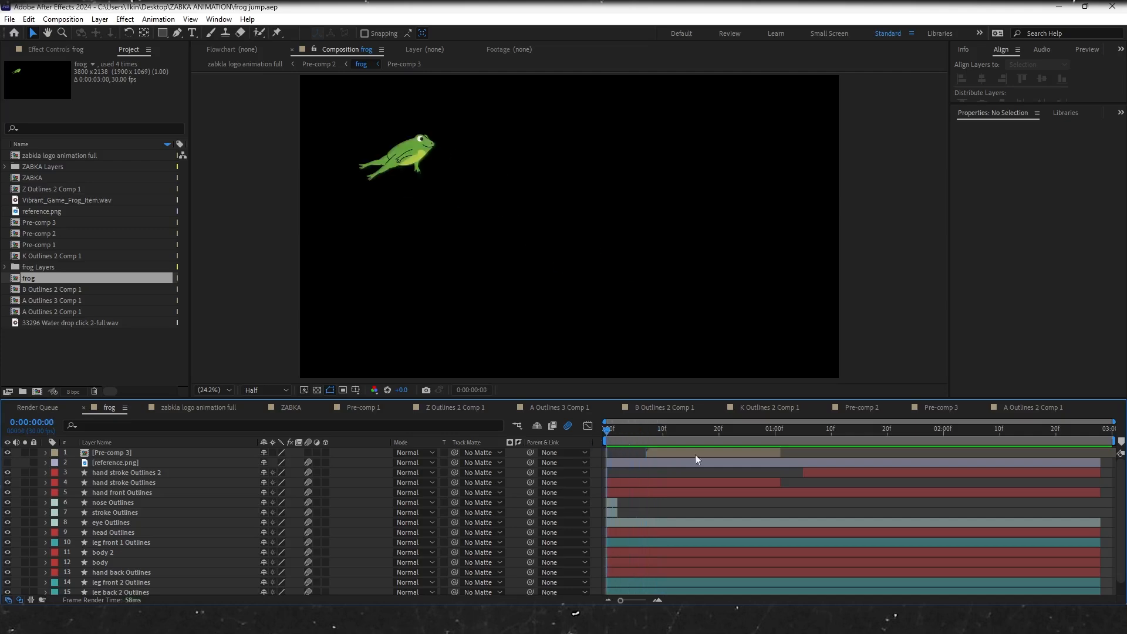
key("space")
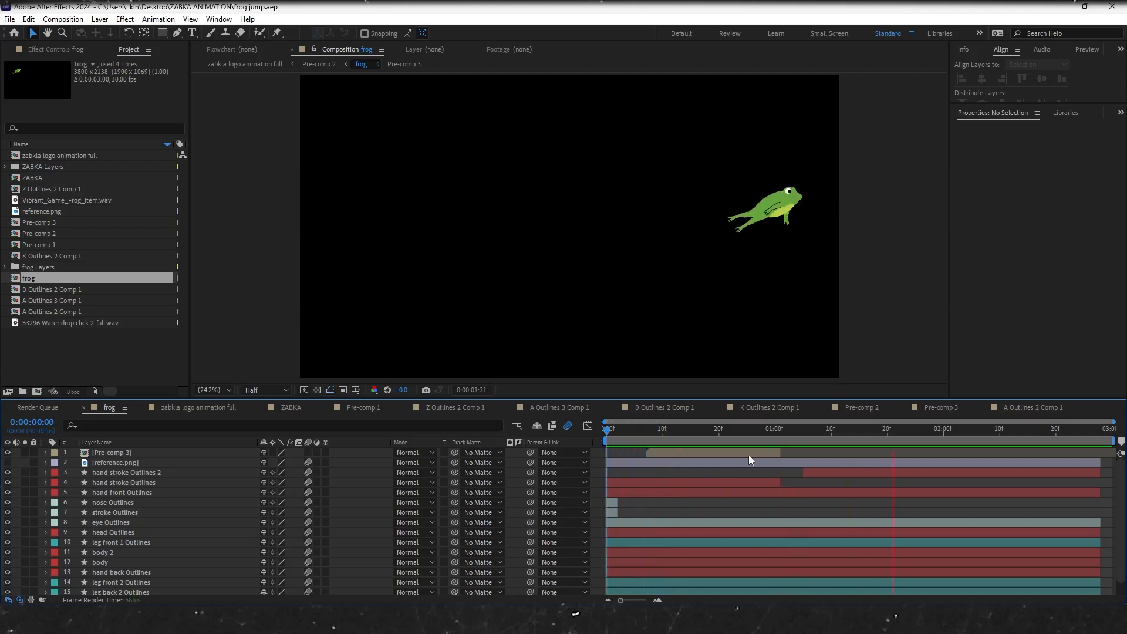
key("space")
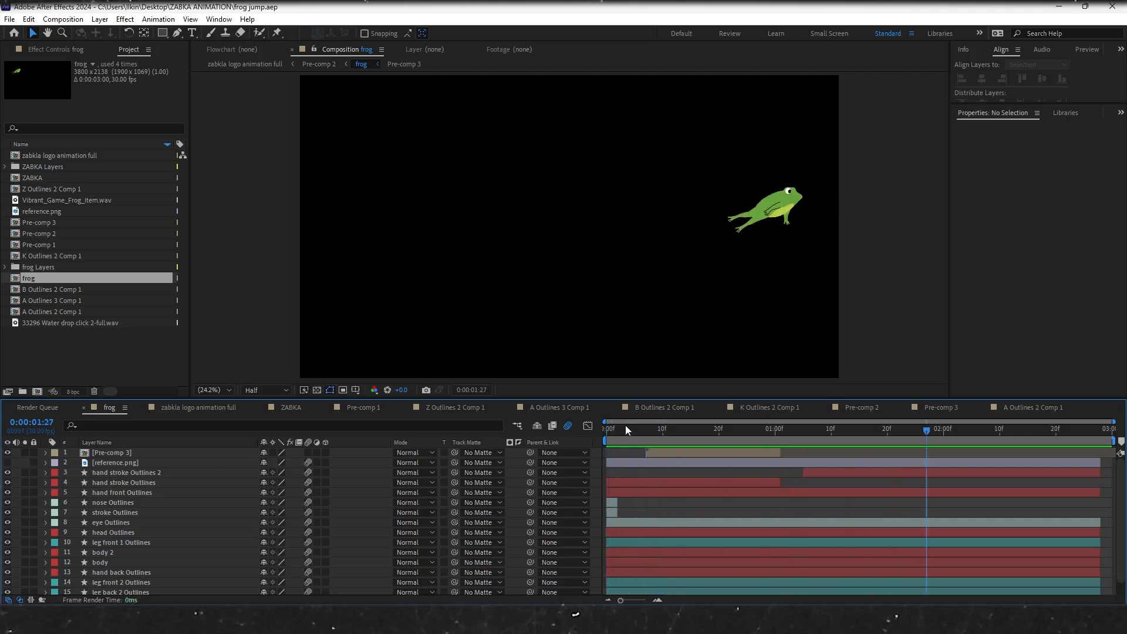
- Enlarge the timeline area and reveal the keyframes of every layer in the frog composition
left_click_drag(621, 401, 617, 157)
key("ctrl+a")
key("u")
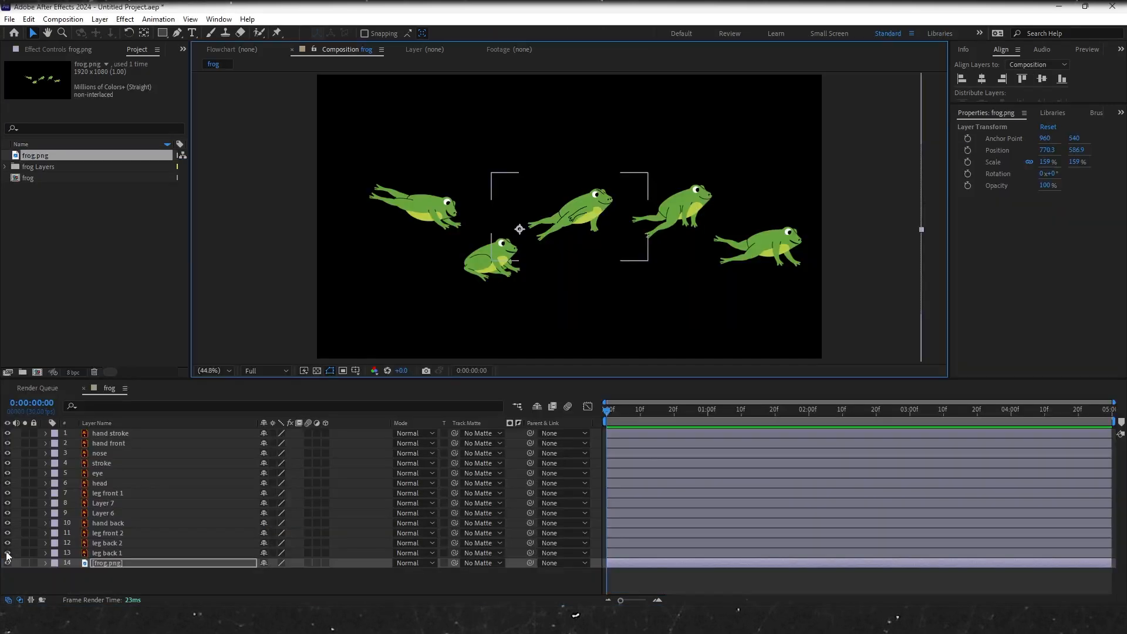
- Lower the frog.png reference layer's opacity to 41% and show the frog part layers over it
key("t")
left_click_drag(267, 573, 233, 572)
left_click_drag(7, 552, 8, 435)
- Convert all thirteen frog part layers, from leg back 1 to hand stroke, into shape layers with Create Shapes from Vector Layer
left_click(112, 553)
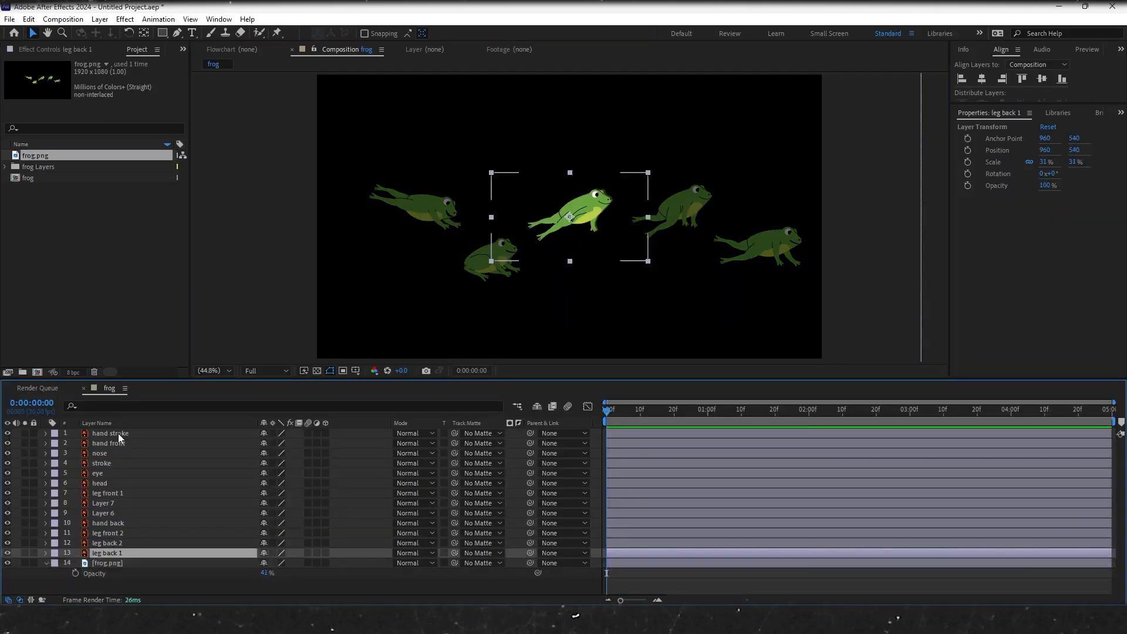
left_click(118, 433, "shift")
right_click(118, 433)
mouse_move(229, 327)
left_click(322, 361)
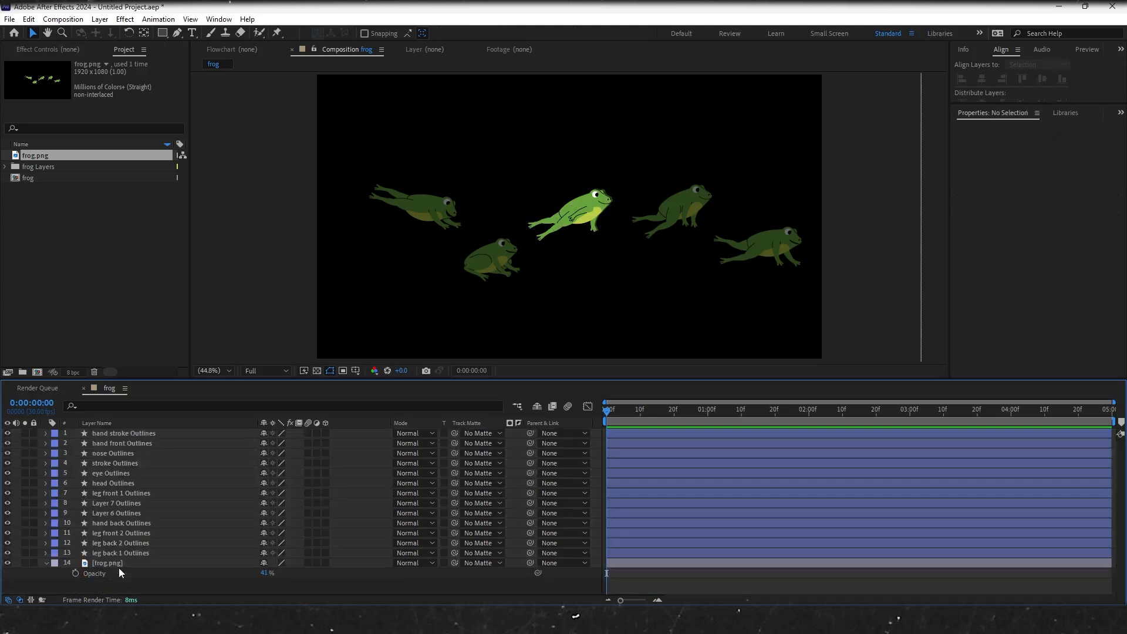
- Filter leg back 1 Outlines to its Path property and set a Path keyframe at the first frame
left_click(162, 553)
left_click(147, 405)
type("path")
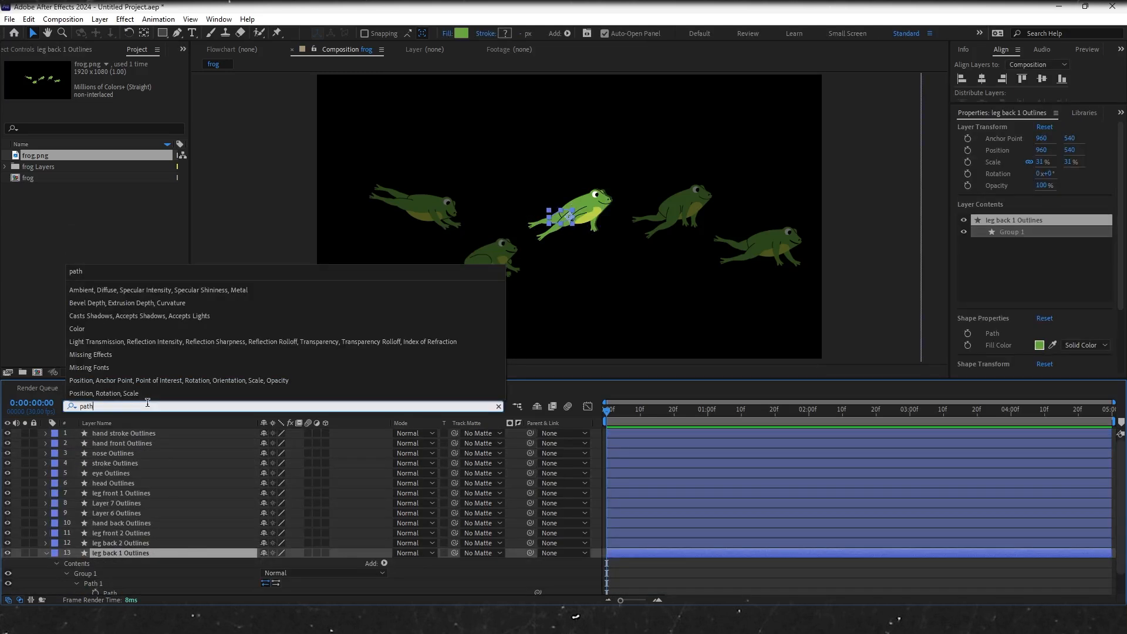
key("Return")
left_click(96, 592)
- At frame 2, move the leg back 1 path with the Pen tool onto the thigh of the next reference pose
left_click_drag(606, 411, 610, 411)
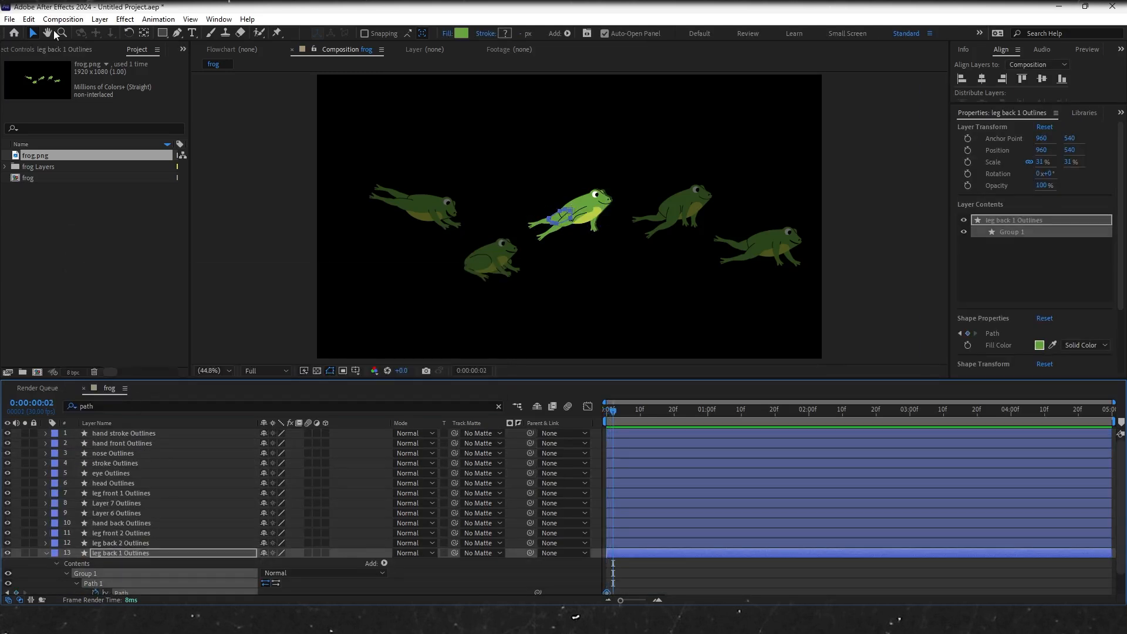
left_click(177, 33)
scroll(135, 568, "down", 1)
left_click(136, 569)
left_click_drag(572, 217, 611, 217)
scroll(672, 210, "up", 5)
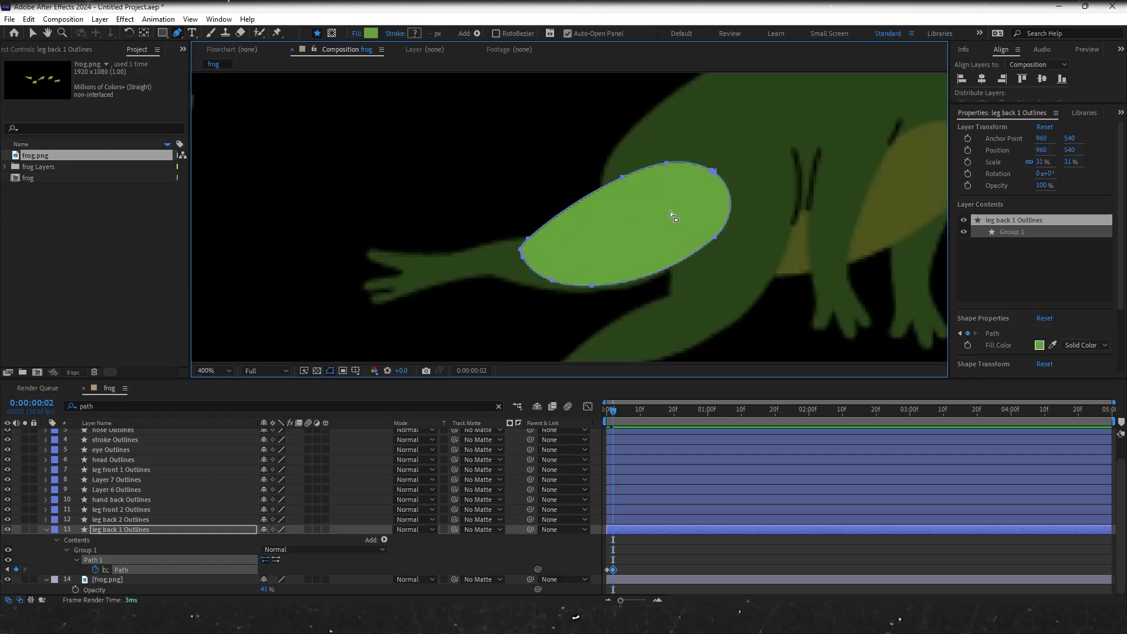
- Set the fill of leg back 1 Outlines to None and adjust its path to the reference thigh
scroll(672, 214, "down", 1)
left_click(357, 33)
left_click(520, 211)
left_click(640, 302)
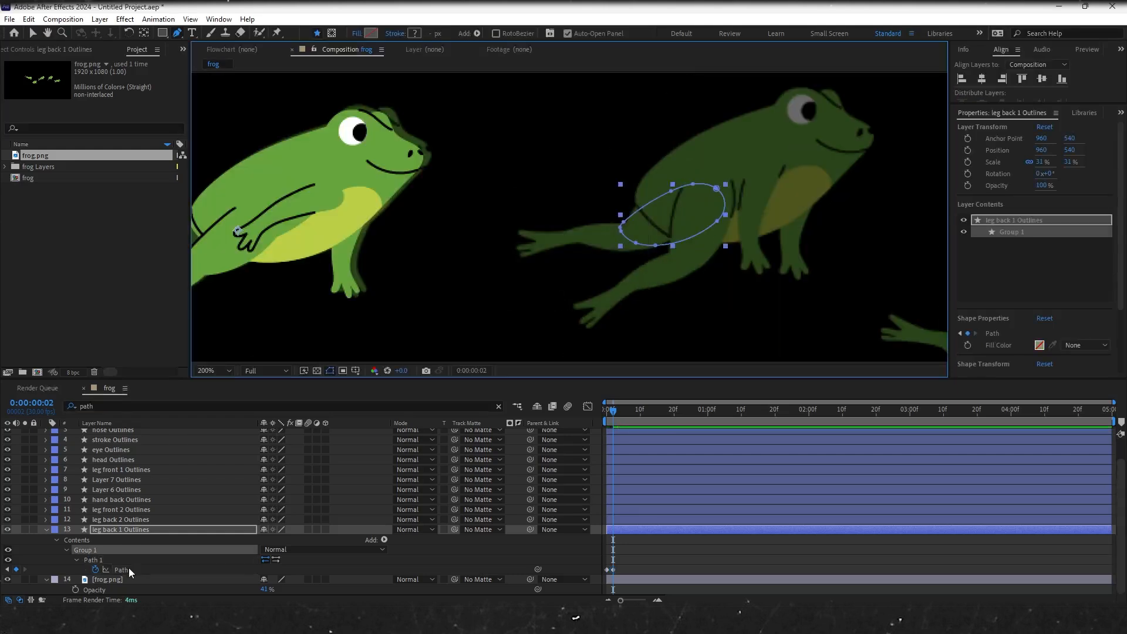
left_click(130, 530)
left_click_drag(671, 191, 637, 217)
- Move the anchor point of leg back 2 Outlines to the knee end of the lower leg
left_click(136, 520)
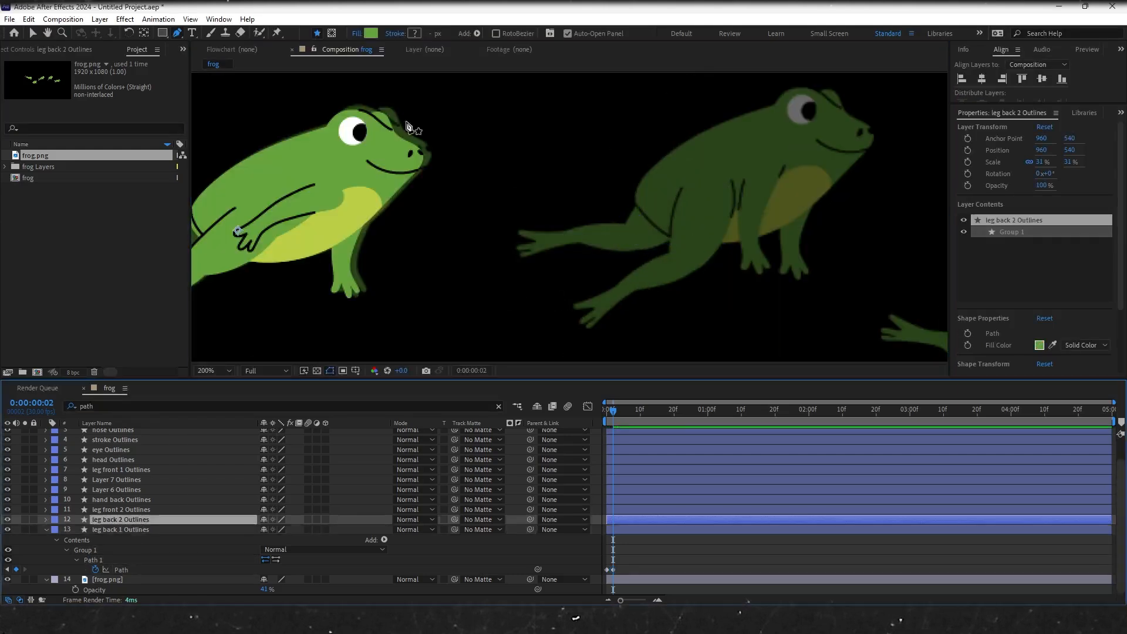
left_click_drag(240, 230, 365, 191)
key("y")
- Filter leg back 2 Outlines to its Path property and set a Path keyframe at the first frame
left_click(141, 520)
left_click(123, 405)
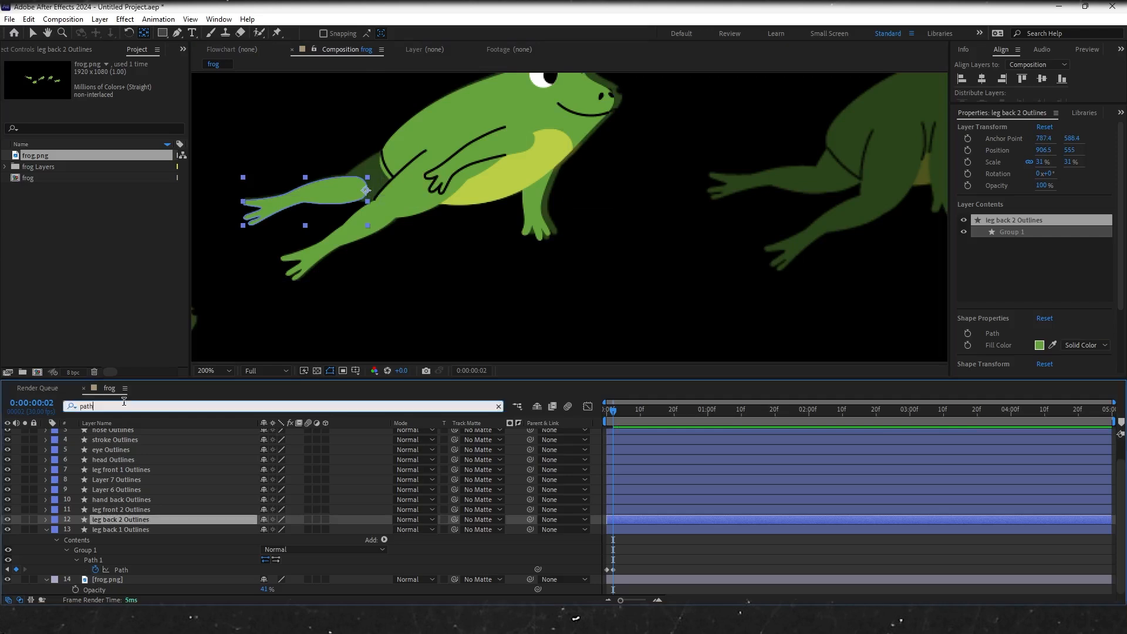
key("Return")
left_click(95, 559)
key("g")
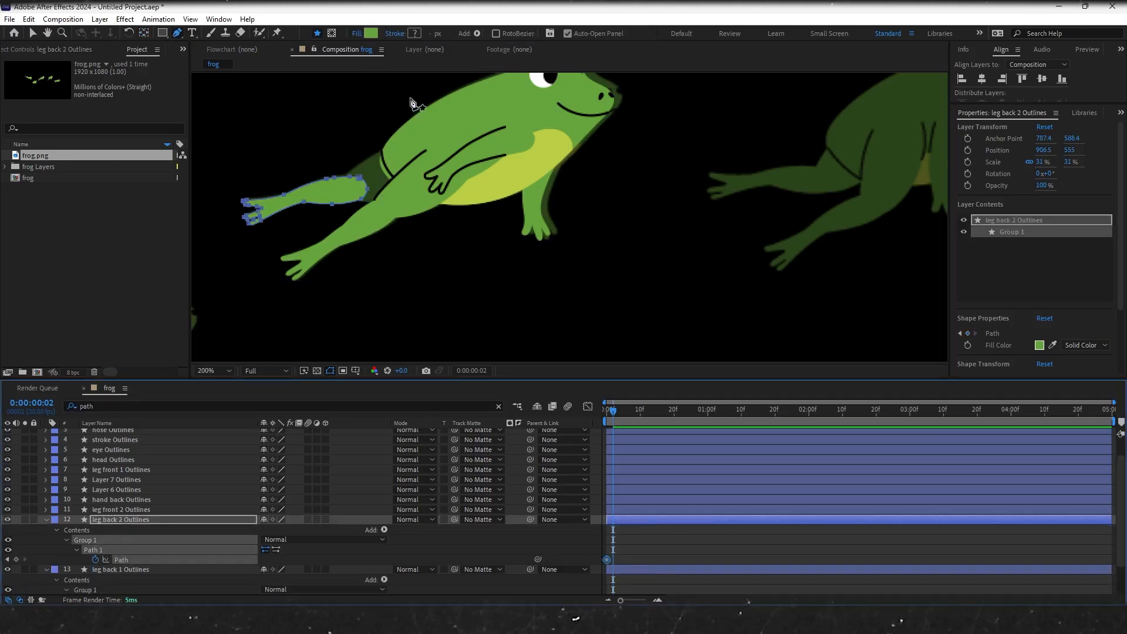
- At frame 2, move the leg back 2 path onto the next reference pose's lower leg and set its fill to None
left_click_drag(359, 176, 826, 164)
left_click(357, 34)
left_click(519, 224)
left_click(560, 292)
left_click(141, 550)
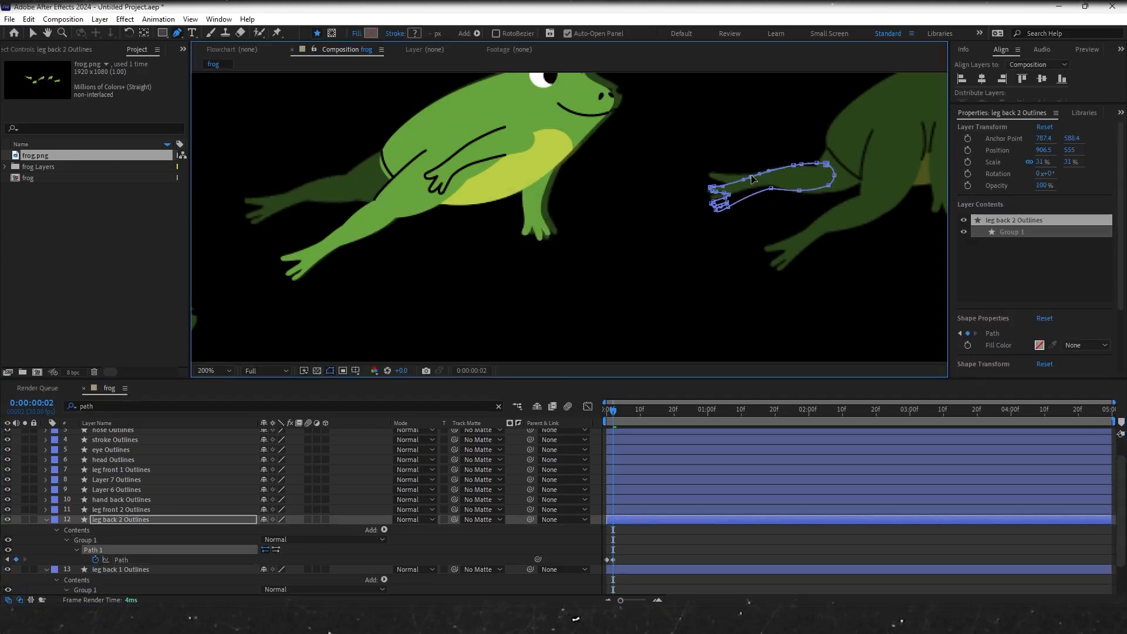
- Reshape the leg back 2 path points to follow the reference lower leg and restore the back leg's solid fill
scroll(830, 167, "up", 3)
left_click_drag(809, 169, 809, 172)
left_click_drag(651, 210, 648, 184)
left_click_drag(644, 211, 752, 212)
key("ctrl+z")
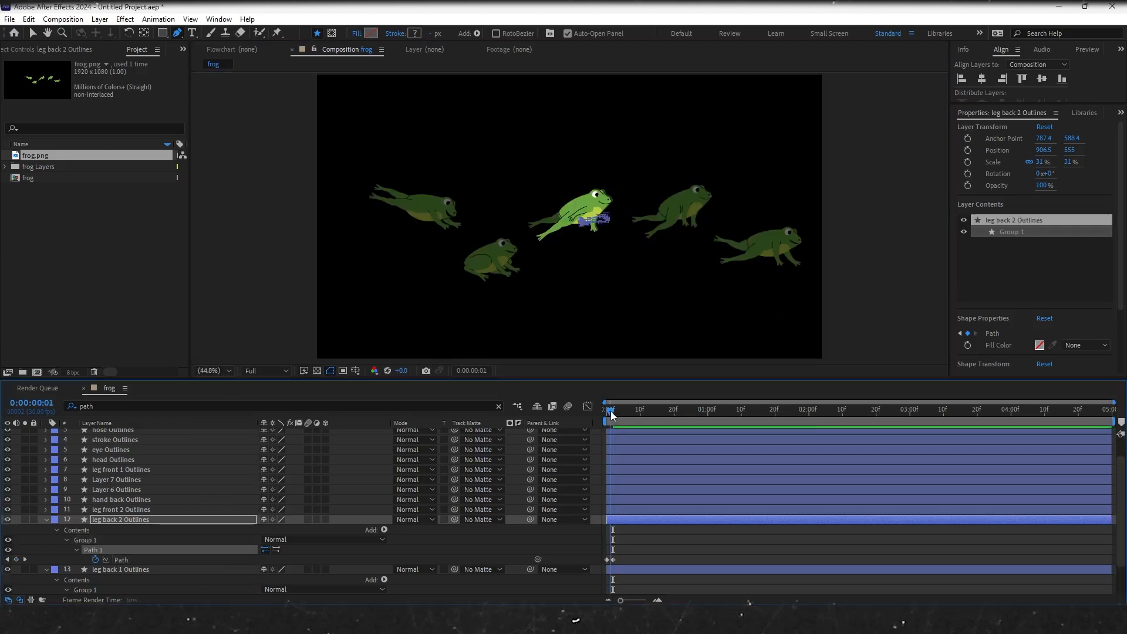
left_click(357, 33)
left_click(558, 292)
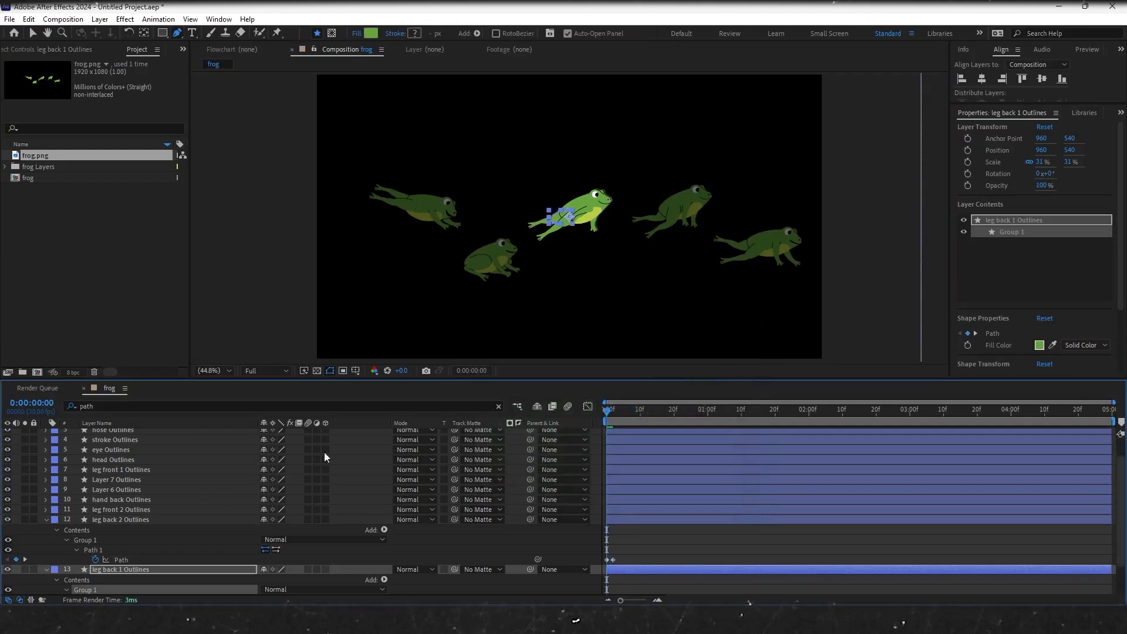
- Hide the eleven layers from leg front 2 to hand stroke and scrub the first frames to check the back leg's movement
scroll(117, 498, "up", 3)
left_click(117, 533)
left_click(118, 433, "shift")
left_click(606, 414)
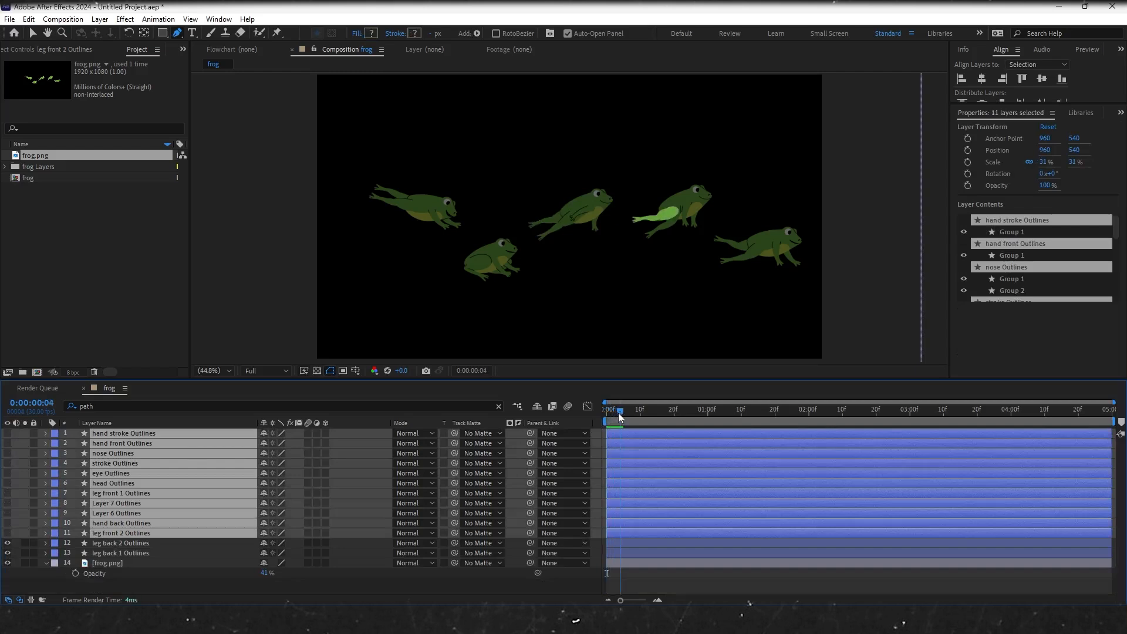
mouse_move(620, 416)
left_mouse_down()
mouse_move(596, 415)
mouse_move(612, 420)
left_mouse_up()
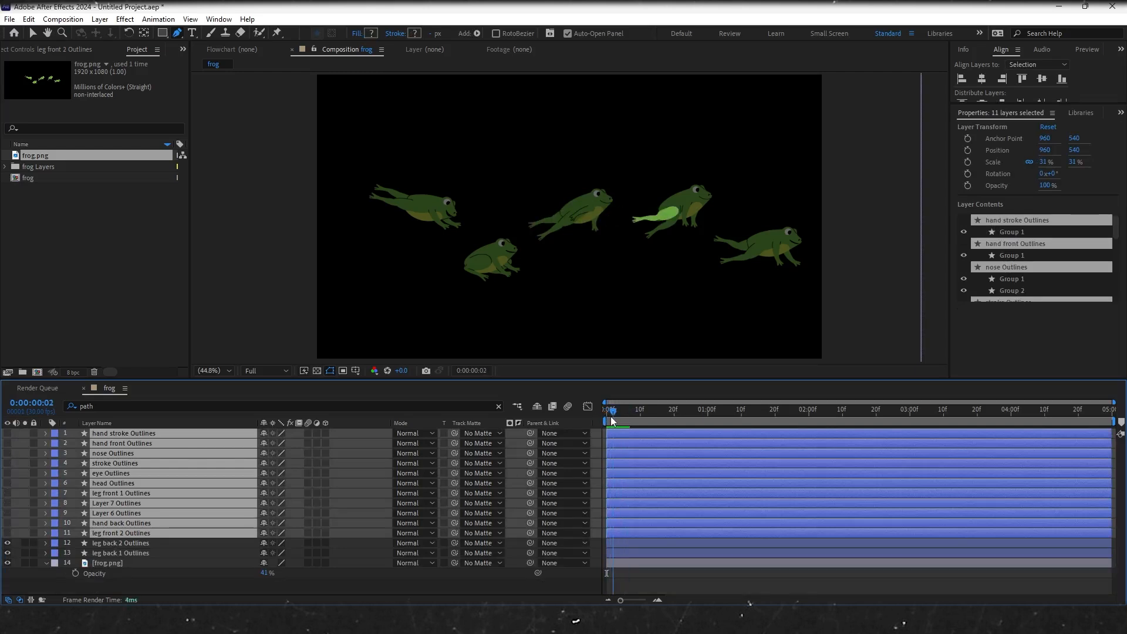